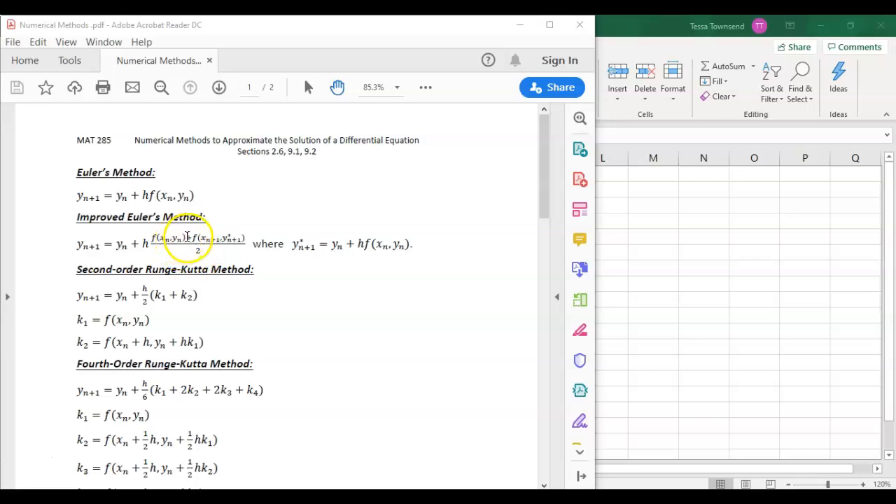
Highlight f(xn, yn) and f(xn+1, y*n+1) in the Improved Euler's Method formula, and switch to the Excel workbook
left_click_drag(187, 236, 151, 236)
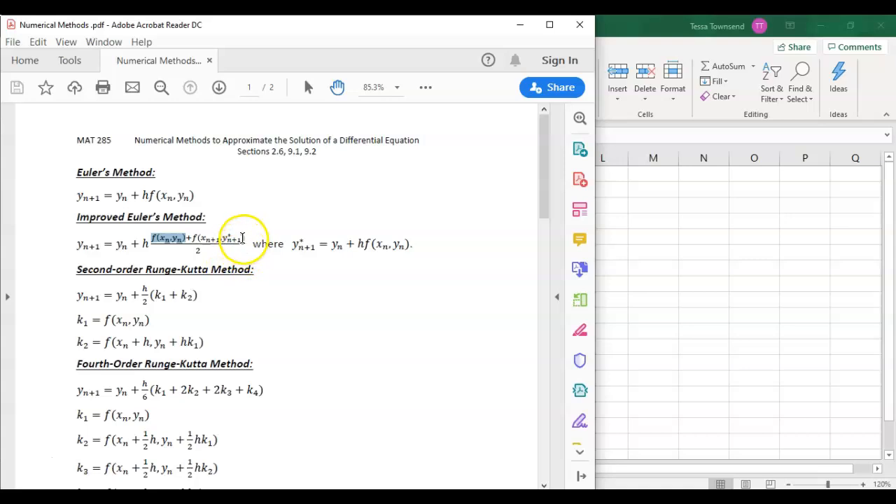
left_click_drag(243, 239, 196, 242)
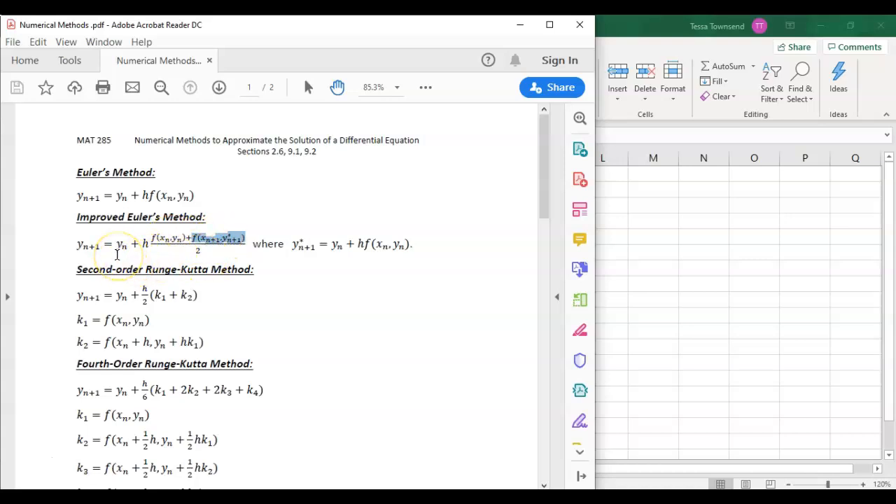
left_click(711, 253)
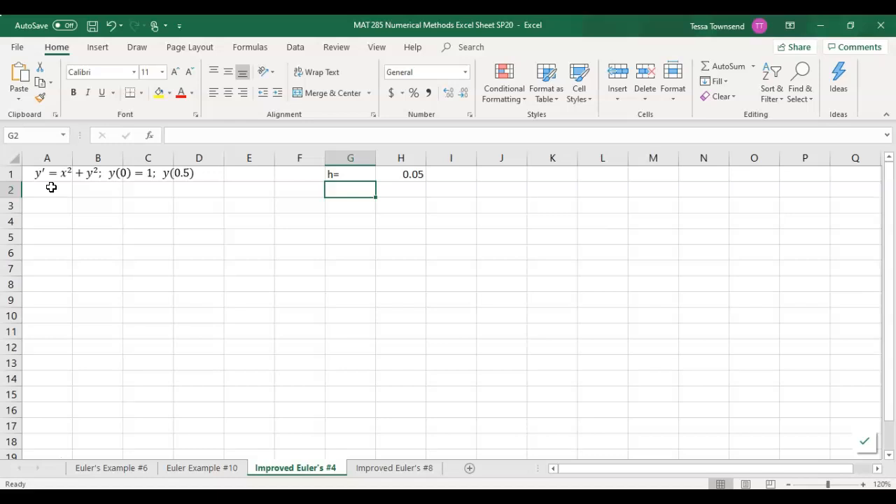
Compare improved Euler problem 4 with Euler problem 6 in the Numerical Methods PDF, and return to the Excel workbook
key("alt+Tab")
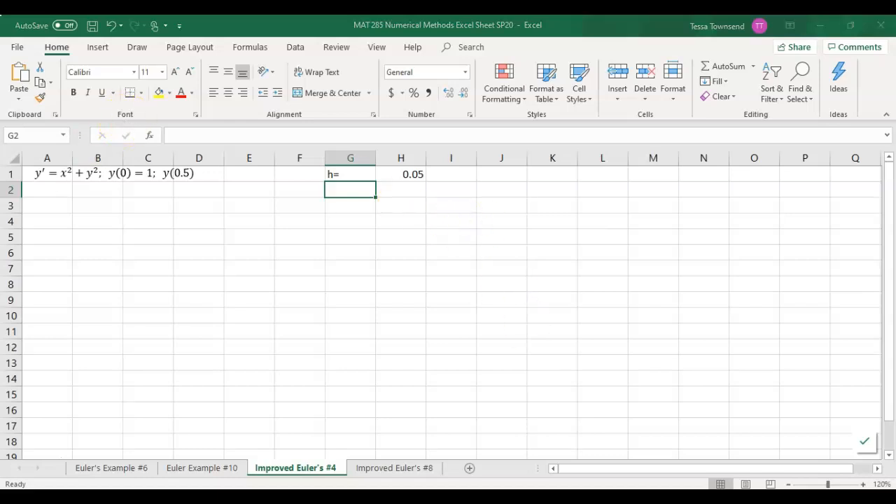
scroll(264, 325, "down", 10)
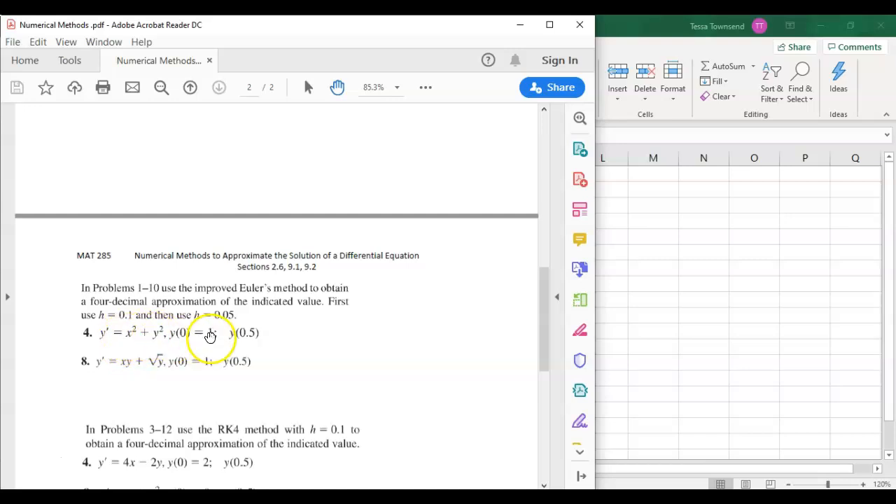
scroll(210, 336, "up", 4)
scroll(211, 338, "up", 1)
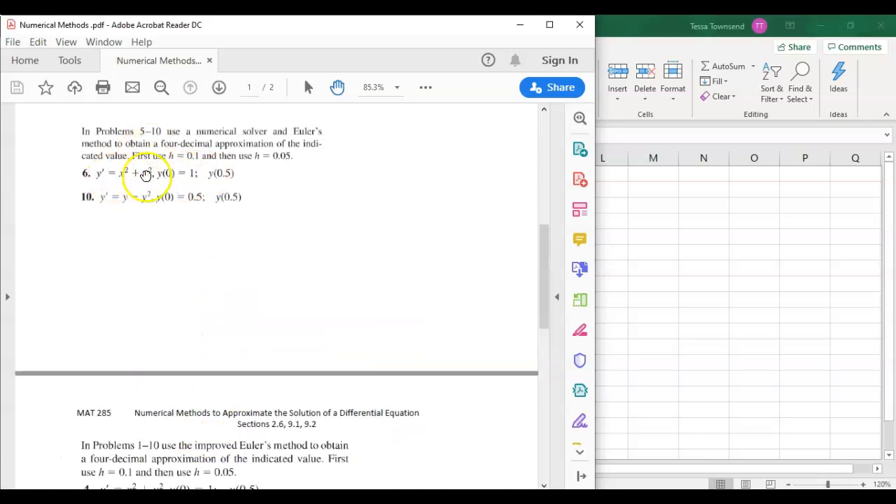
scroll(223, 172, "down", 3)
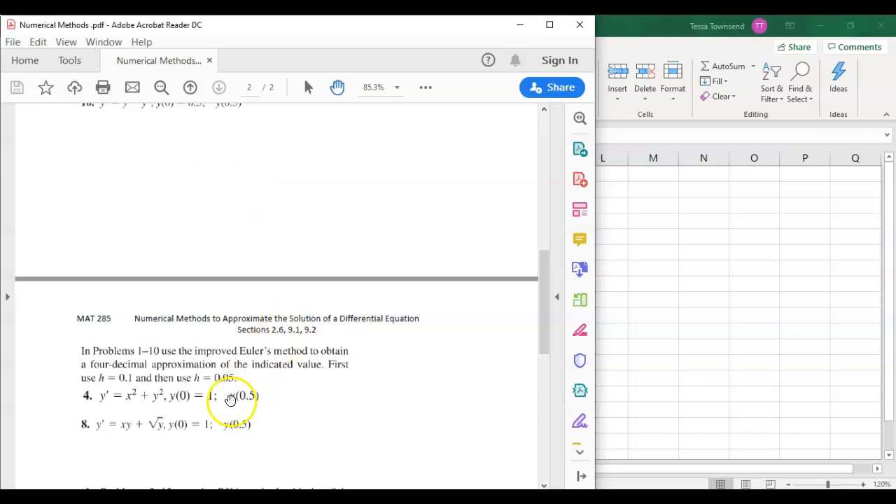
scroll(220, 200, "up", 2)
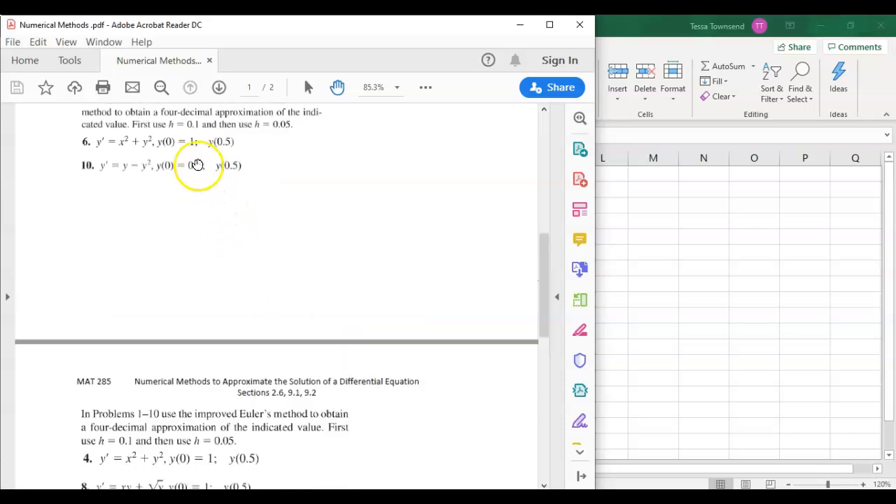
left_click(694, 242)
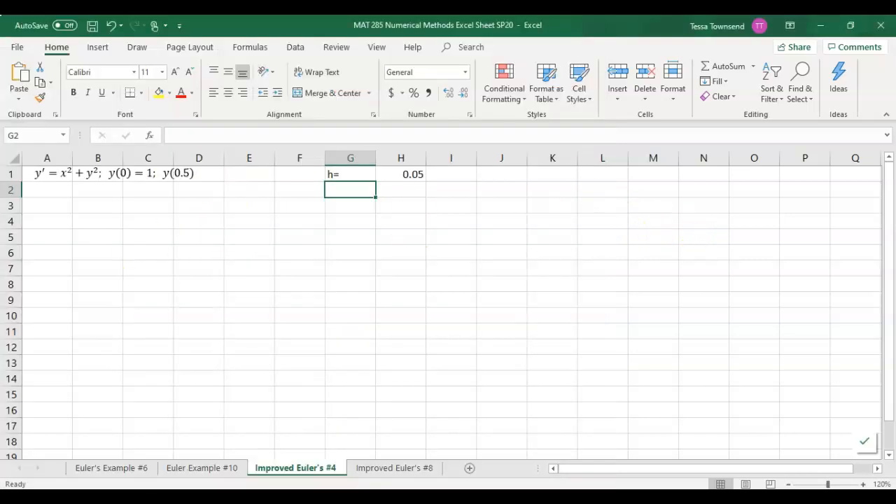
Enter the column headings x, y and y* in cells A3 to C3 of the Improved Euler's #4 sheet
left_click(60, 209)
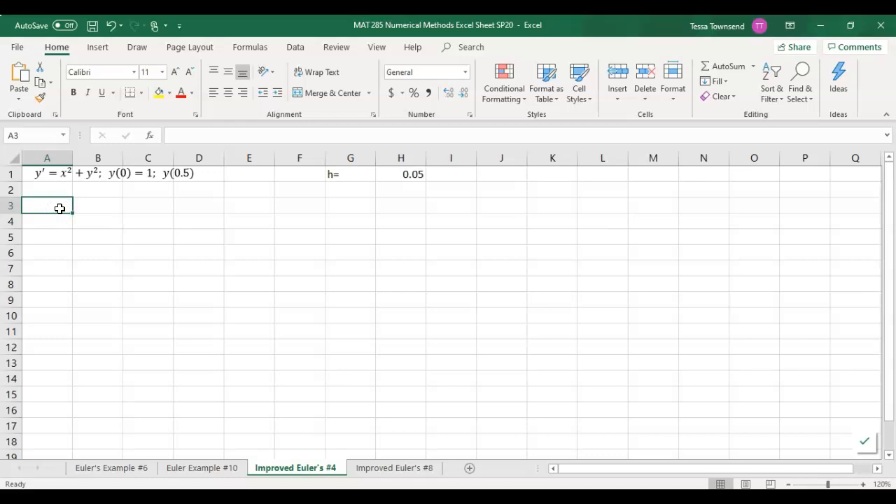
type("x")
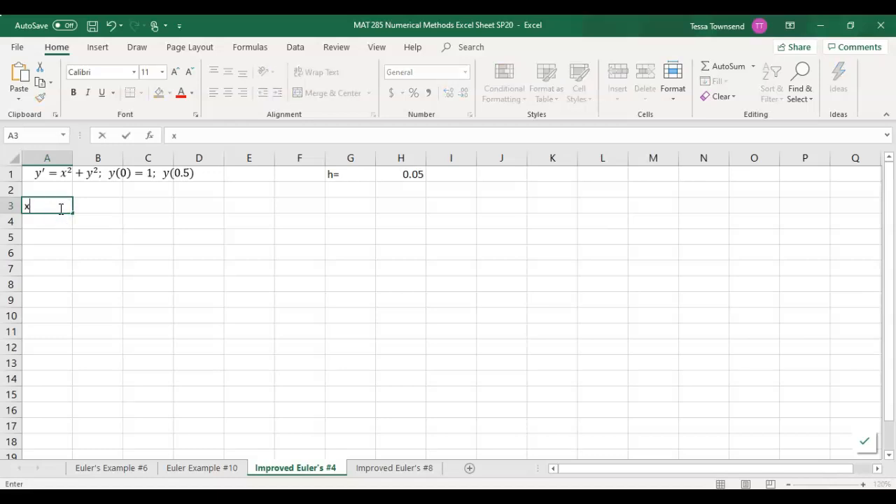
key("Tab")
type("y")
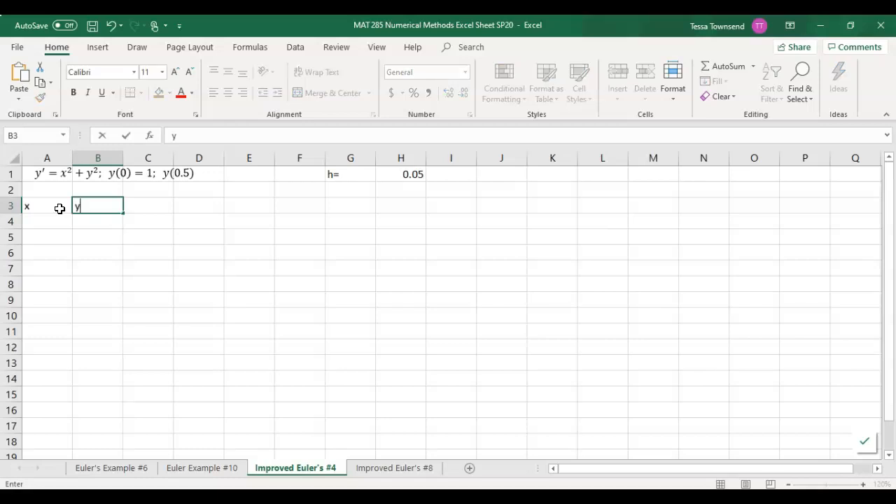
key("Tab")
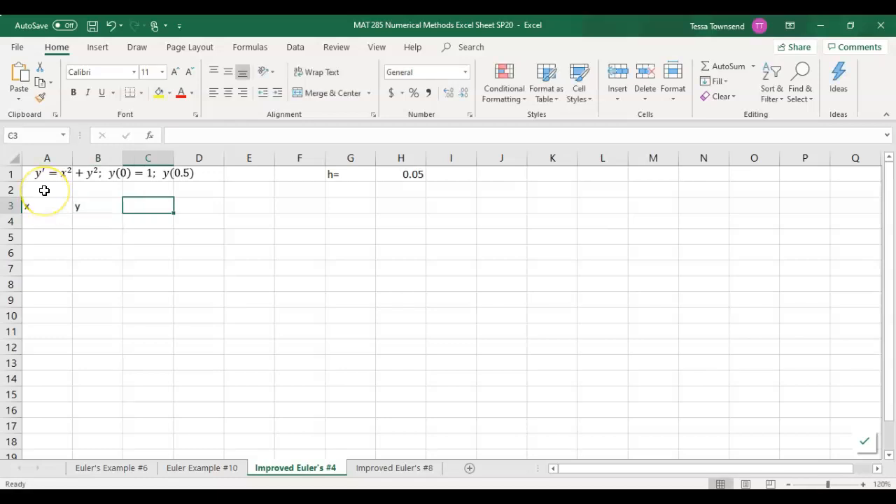
type("y")
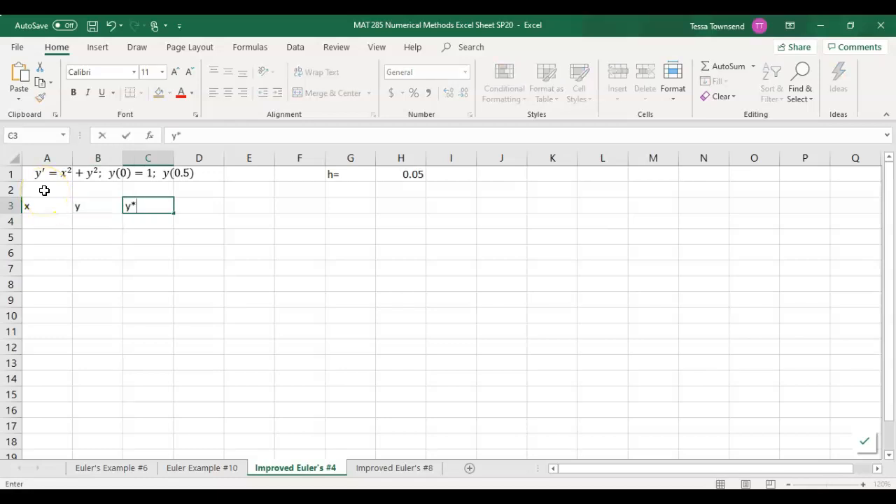
type("*")
key("Return")
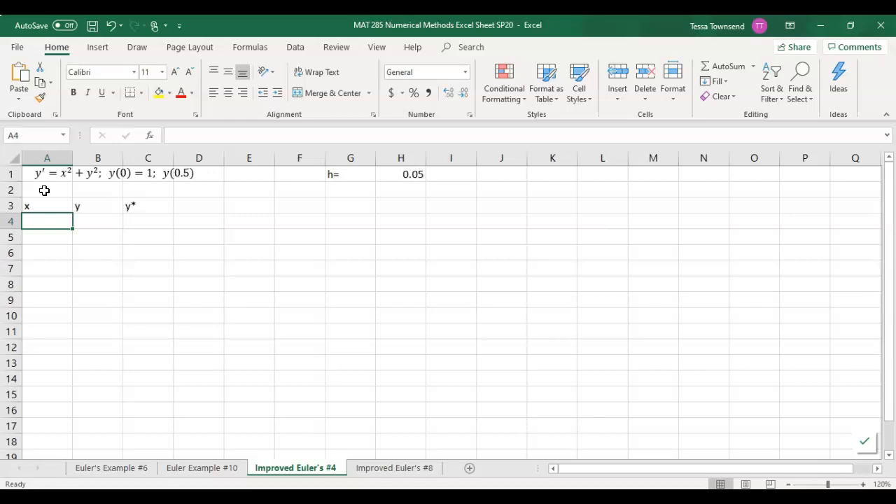
Fill row 4 with the initial values x = 0 and y = 1, and a dashed placeholder ----- under y*
type("0")
key("Tab")
type("1")
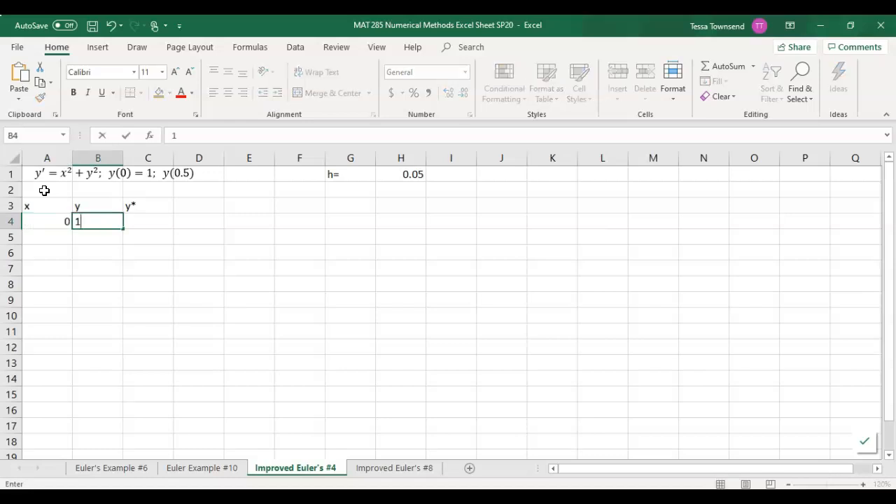
key("Tab")
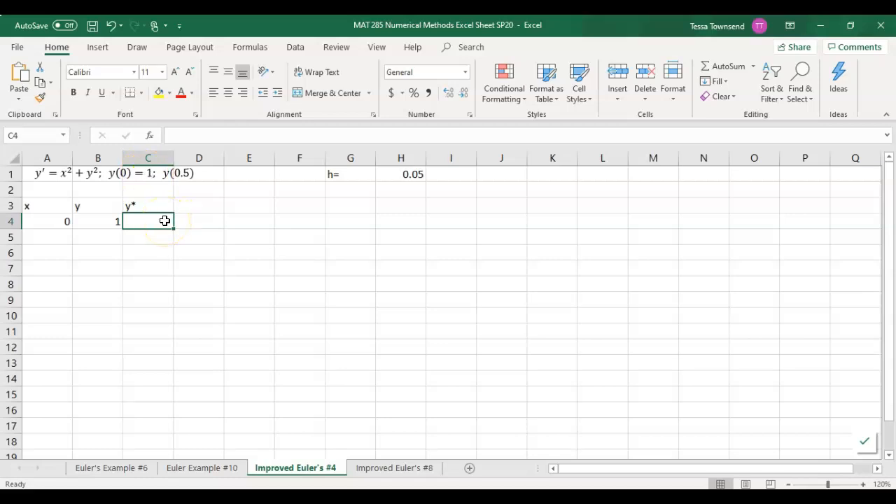
type("=")
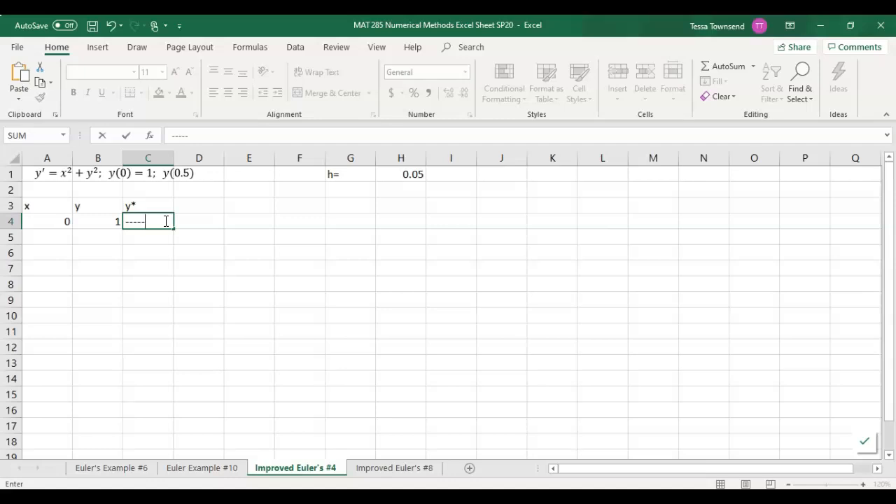
key("Return")
left_click(429, 308)
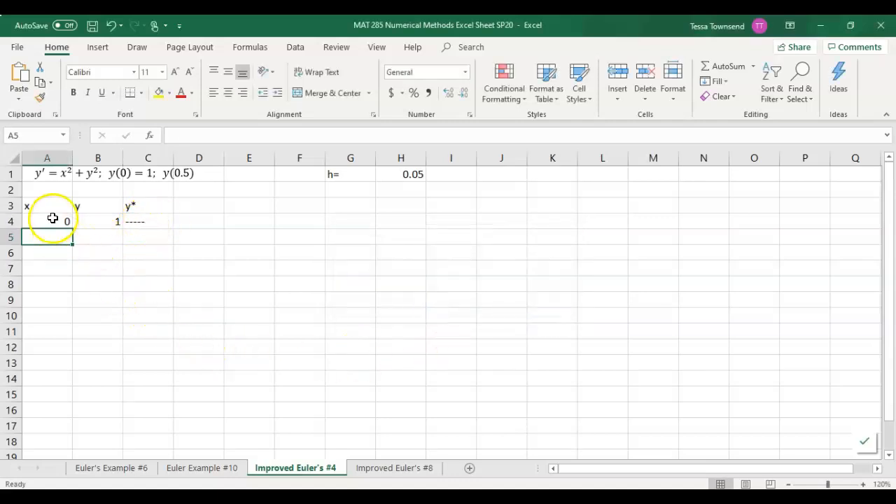
Increase the height of row 1 to about twice its size to make room for the differential equation
left_click(394, 174)
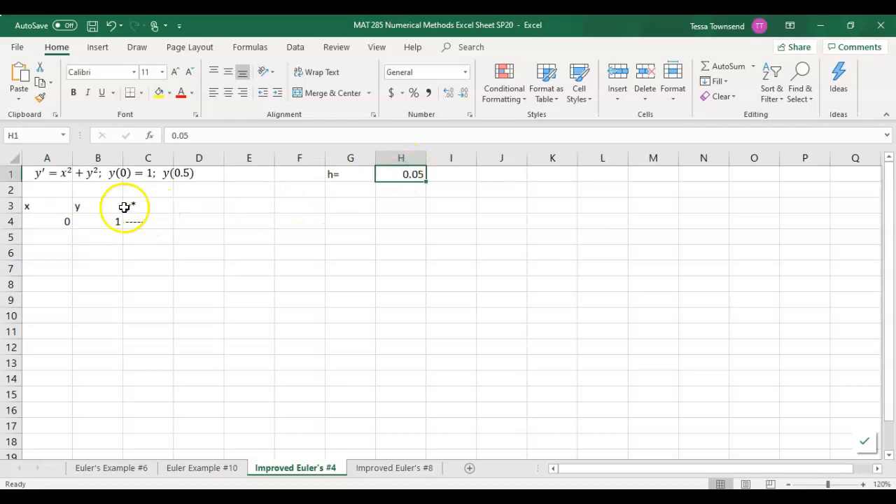
left_click_drag(13, 182, 14, 198)
Enter the formula =A4+$H$1 in cell A5 and fill it down the x column through A14
left_click(61, 254)
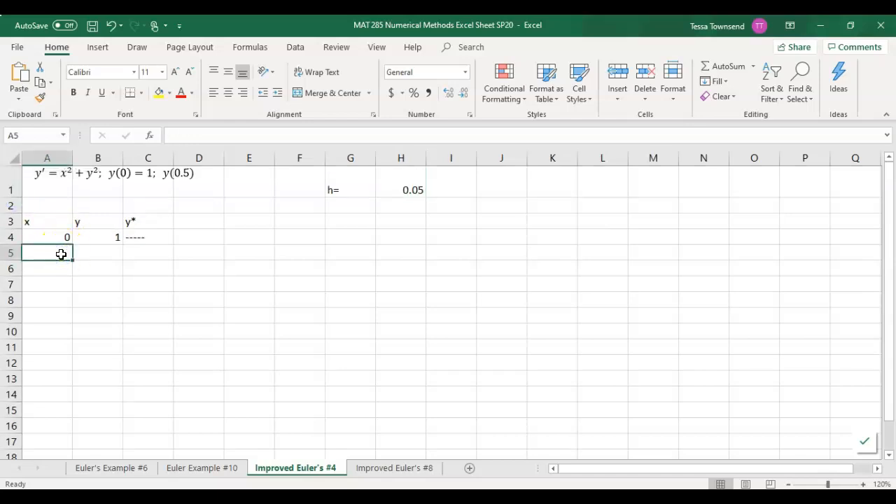
type("=")
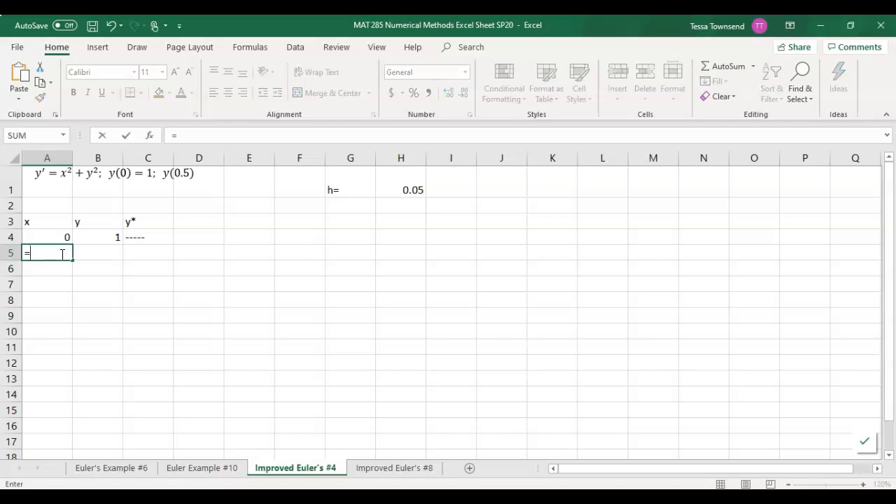
left_click(59, 237)
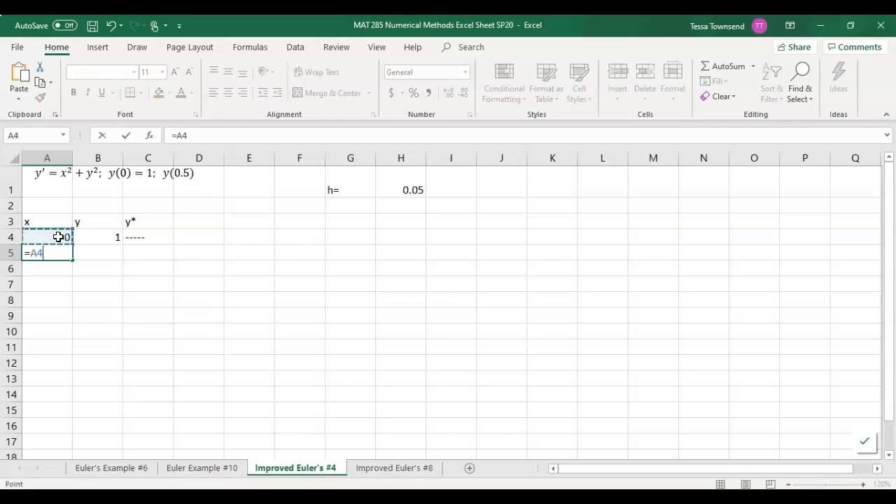
left_click(401, 186)
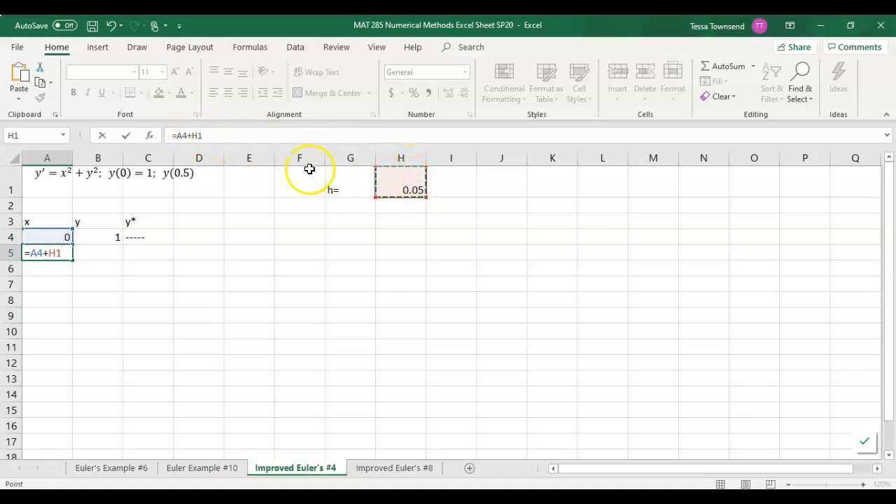
left_click(191, 133)
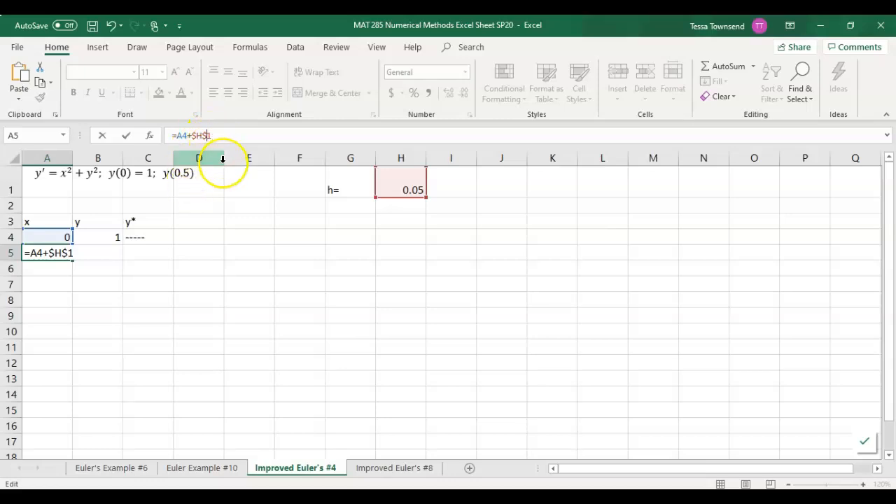
key("Return")
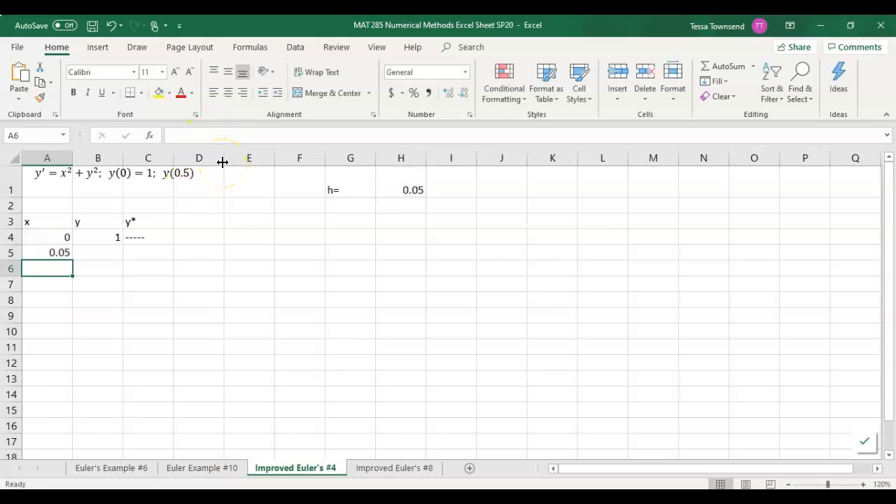
left_click(59, 252)
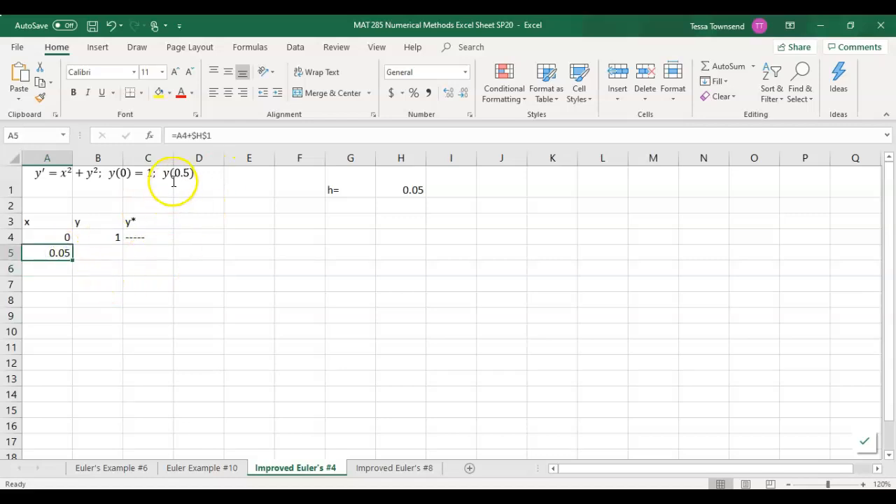
left_click_drag(73, 259, 77, 401)
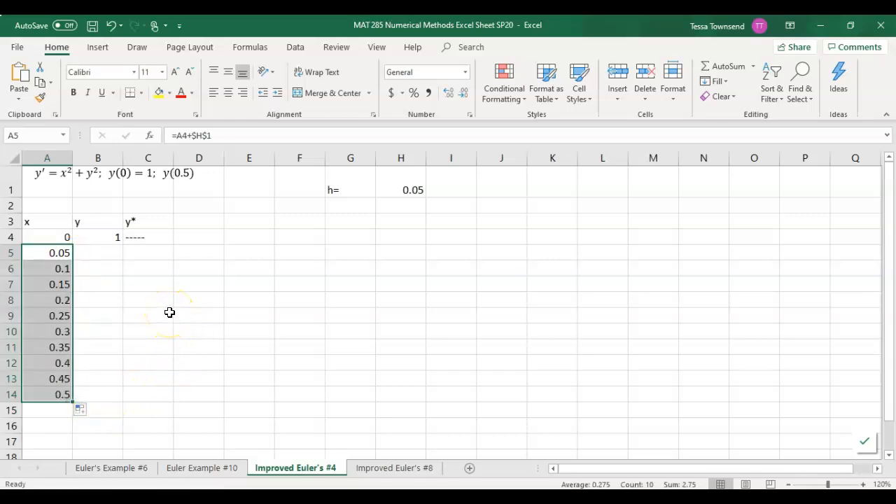
Place the workbook window beside the PDF and bring the PDF's Improved Euler's Method formulas into view
left_click(136, 253)
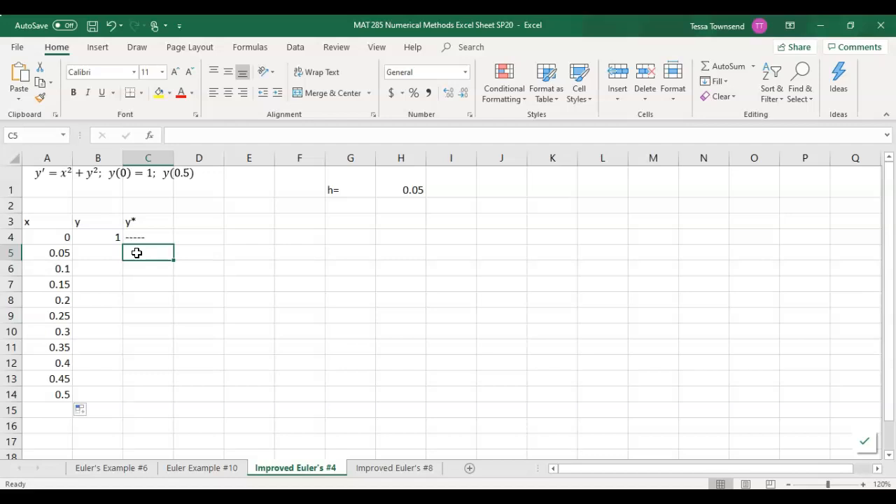
left_click(108, 252)
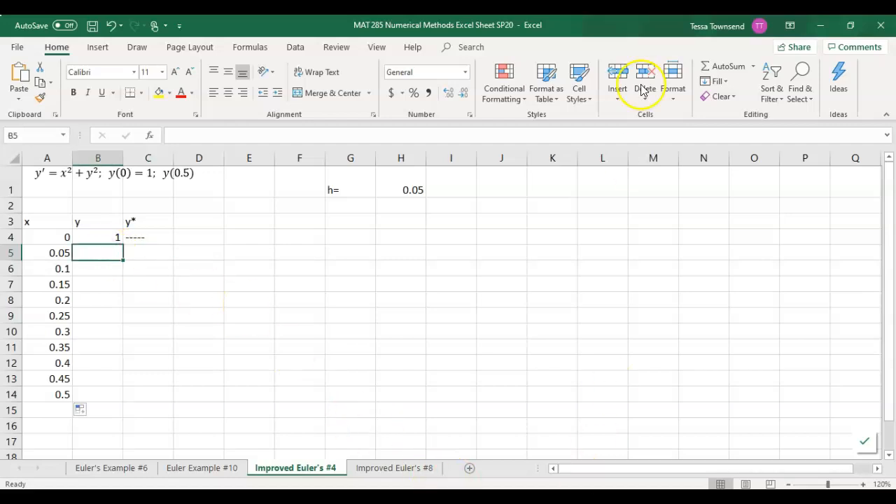
left_click_drag(644, 21, 895, 21)
left_click_drag(816, 252, 814, 489)
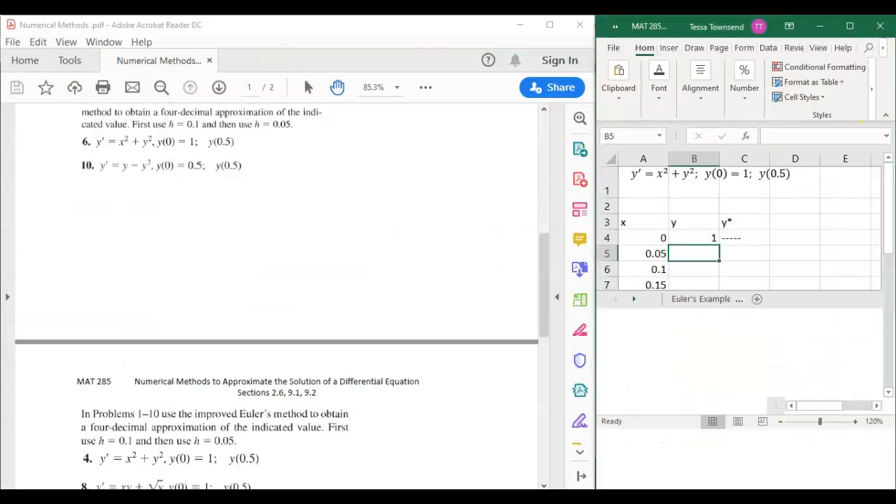
left_click(490, 245)
scroll(472, 227, "up", 3)
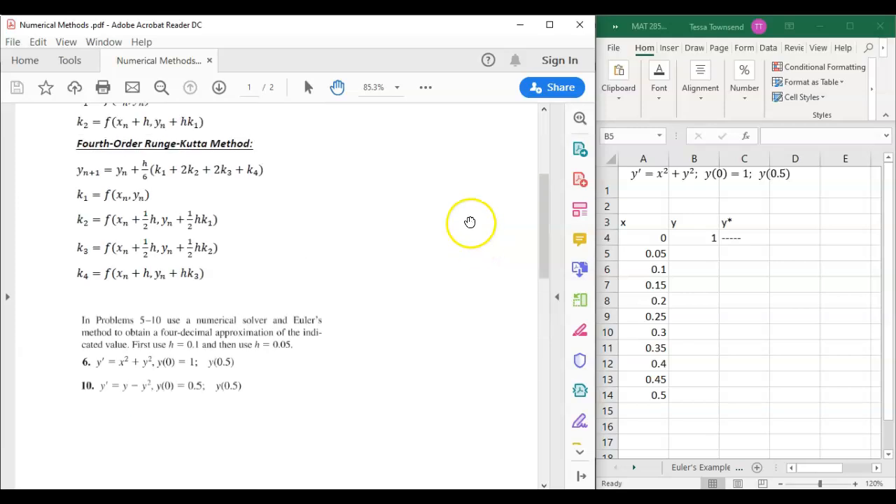
scroll(476, 222, "up", 4)
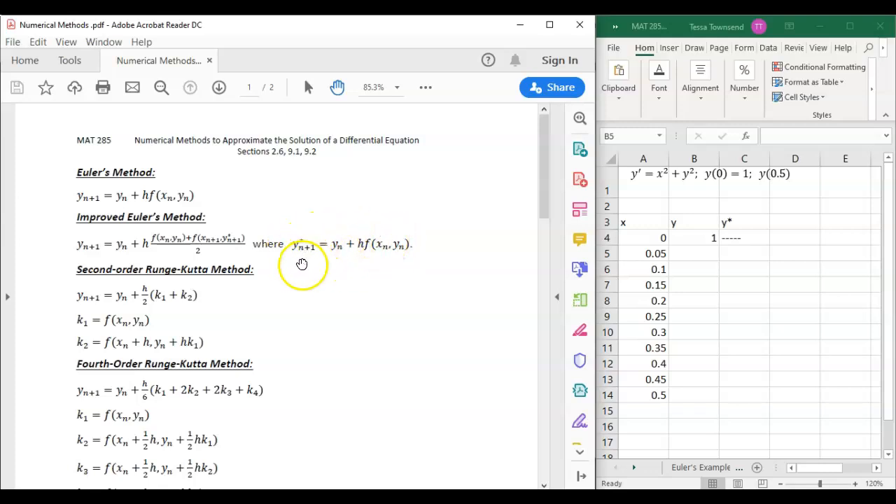
Shift the PDF window partly off-screen, keeping the y* formula visible, and widen the workbook window to show columns A through K
left_click_drag(465, 33, 211, 35)
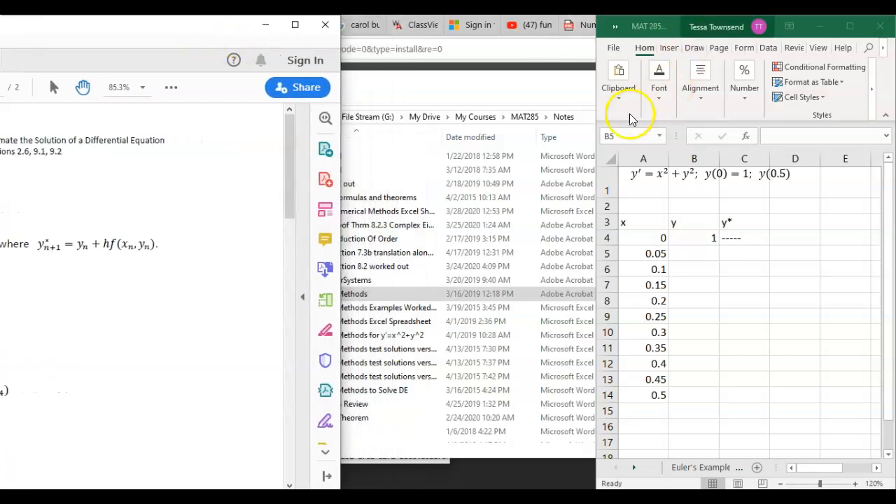
left_click_drag(595, 117, 283, 144)
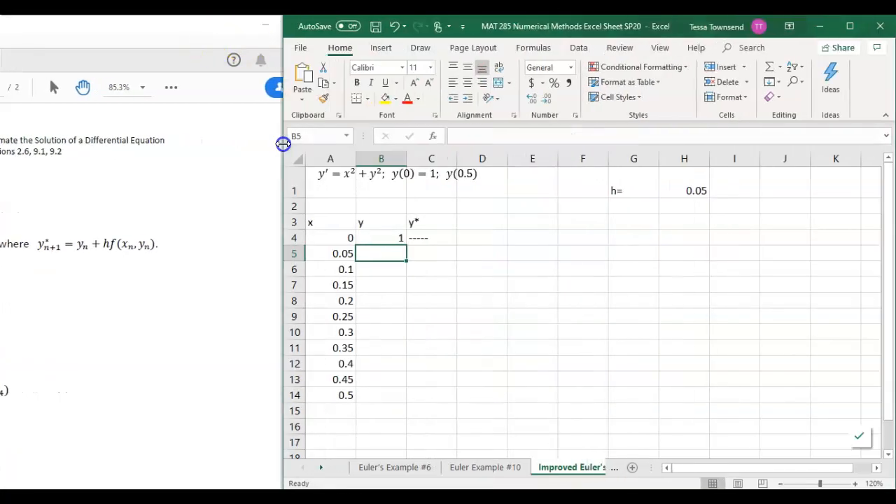
Start the y* formula in cell C5 with =B4+$H$1*((A4)^2+, using an absolute reference for the step size
left_click(439, 253)
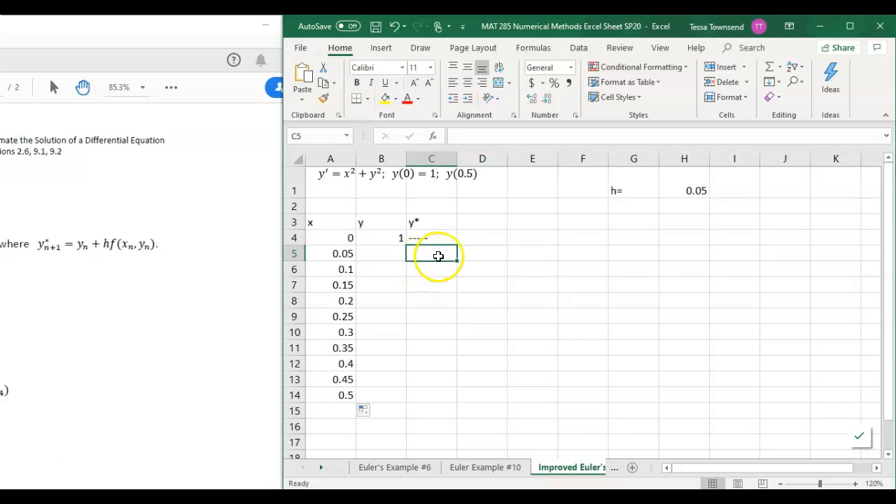
type("=")
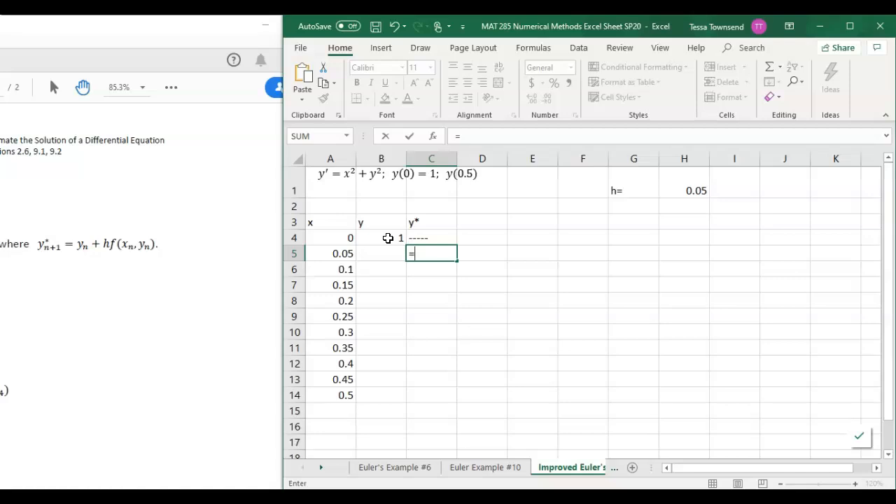
left_click(388, 238)
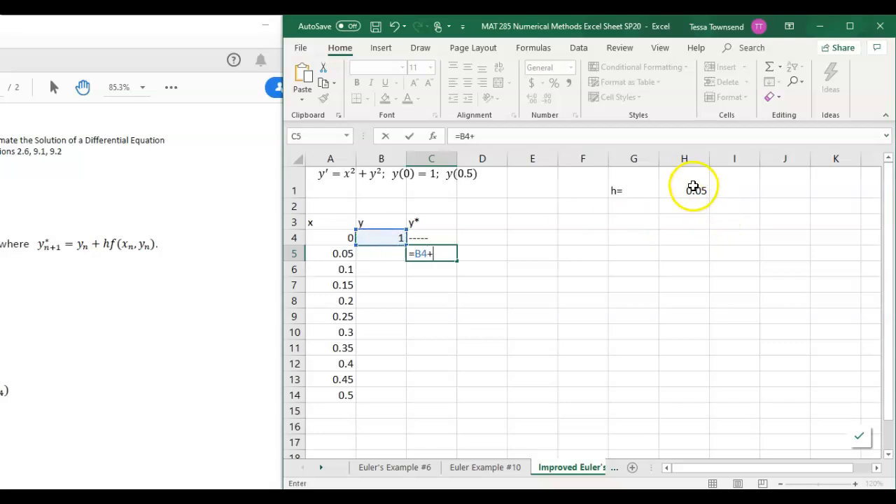
left_click(691, 188)
left_click(438, 252)
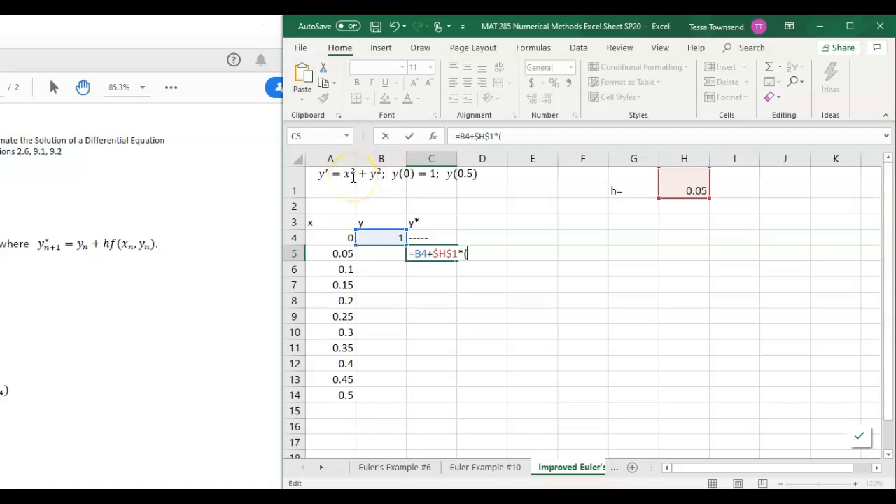
type("x")
key("BackSpace")
left_click(342, 239)
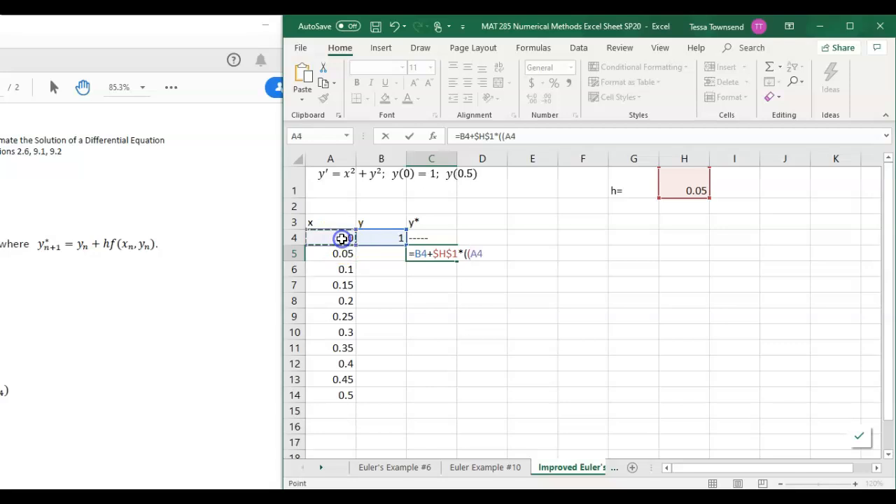
type(")")
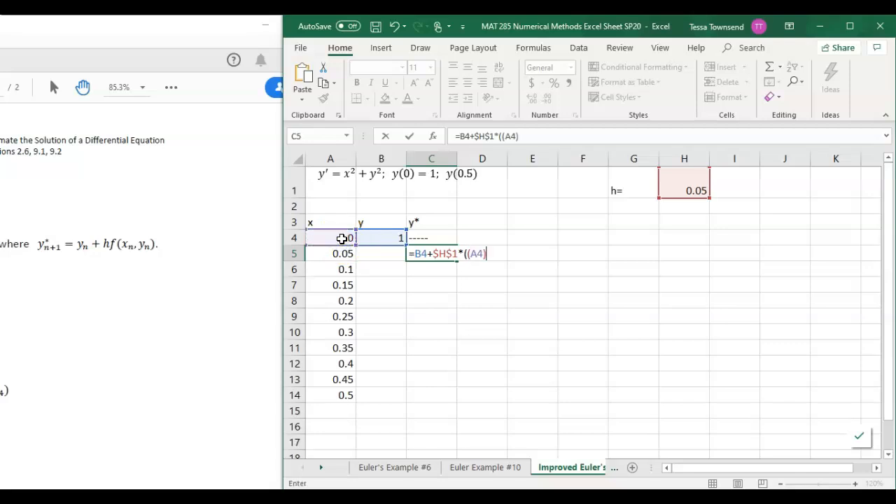
type("^2+")
Finish the y* formula in C5 by adding (B4)^2), giving =B4+$H$1*((A4)^2+(B4)^2), and commit it
left_click(371, 236)
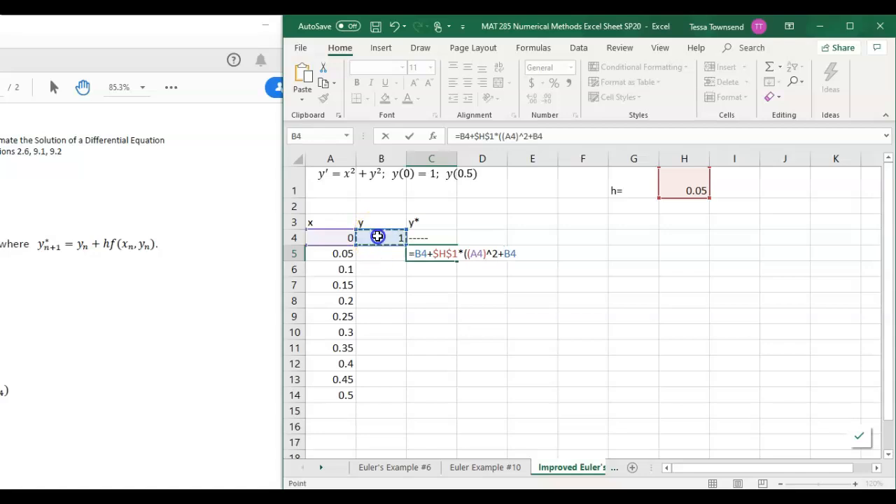
key("Left")
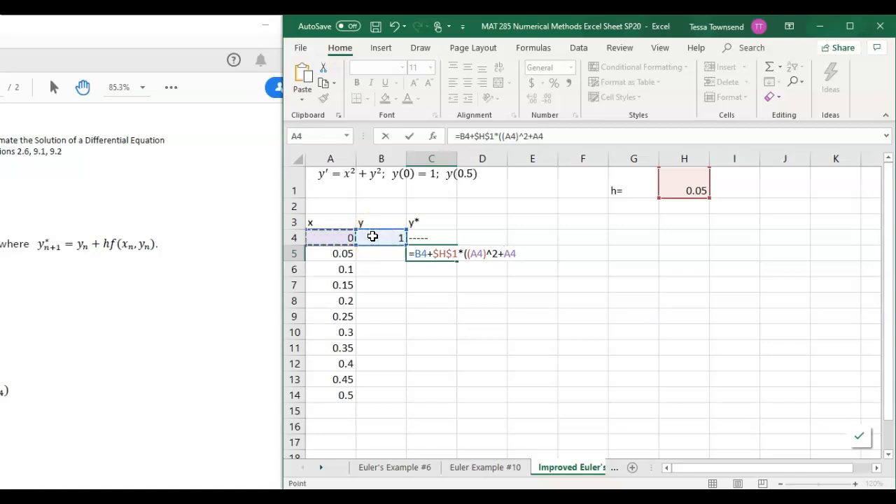
left_click(373, 236)
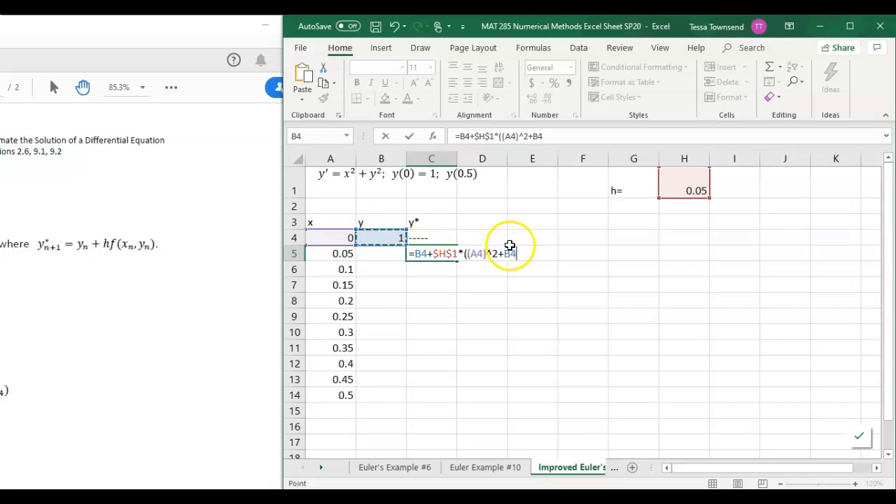
left_click(537, 136)
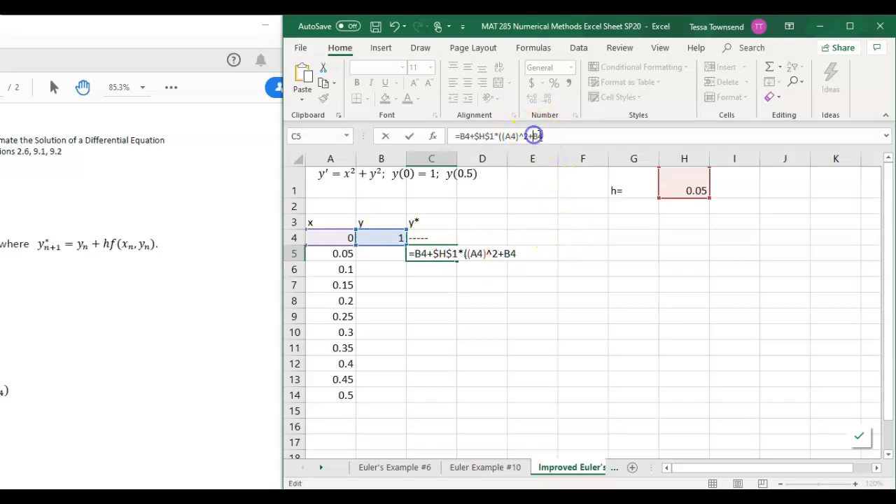
type("(B4")
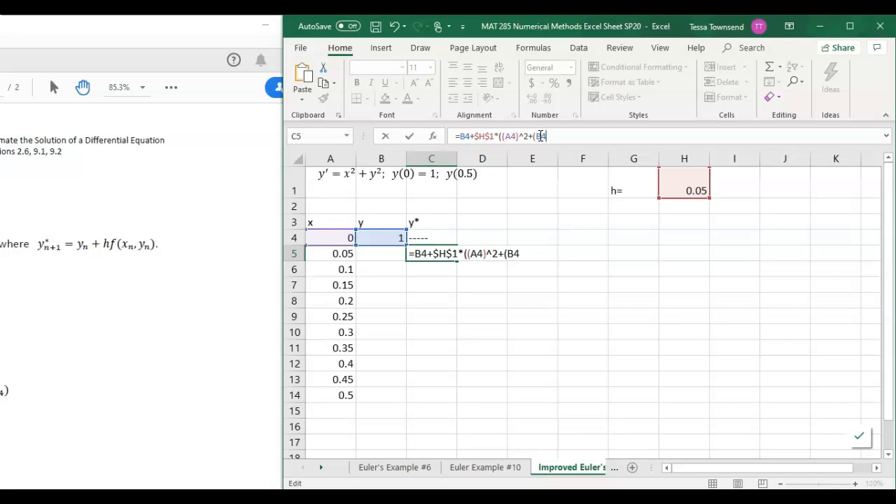
type(")^2)")
key("Return")
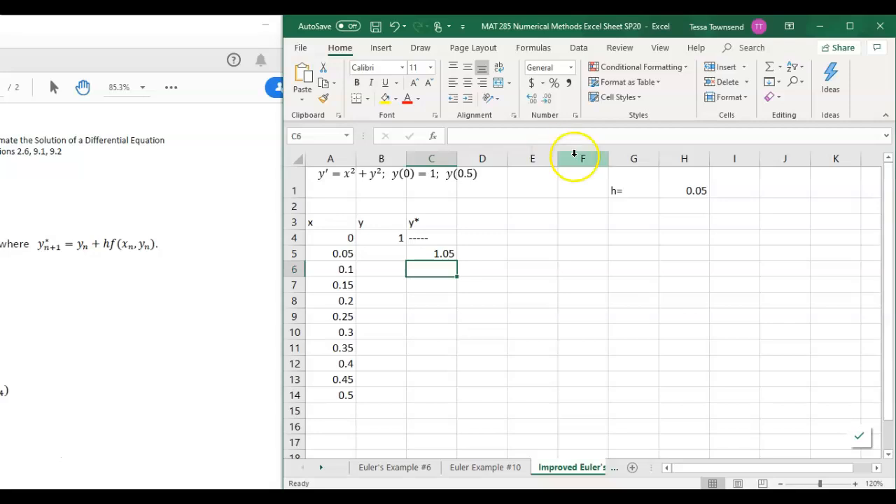
left_click(449, 253)
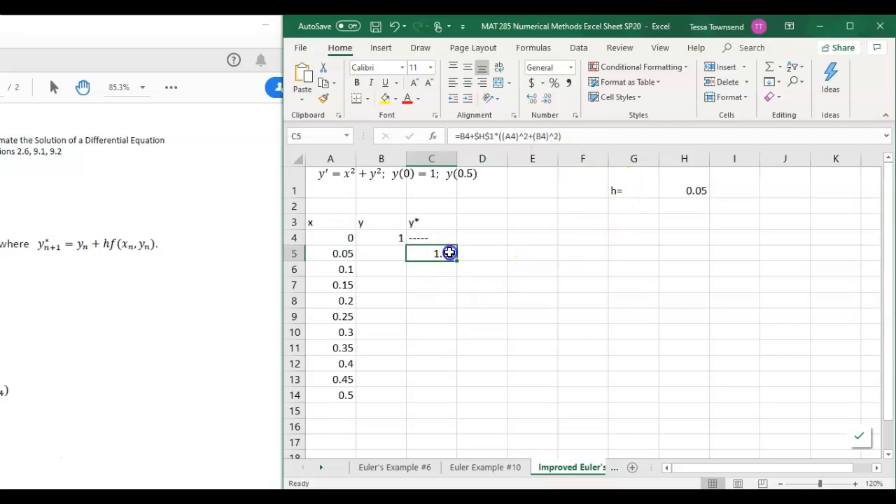
Move the PDF window until the full Improved Euler's Method y formula is in view, and return to cell B5 of the workbook
left_click(376, 250)
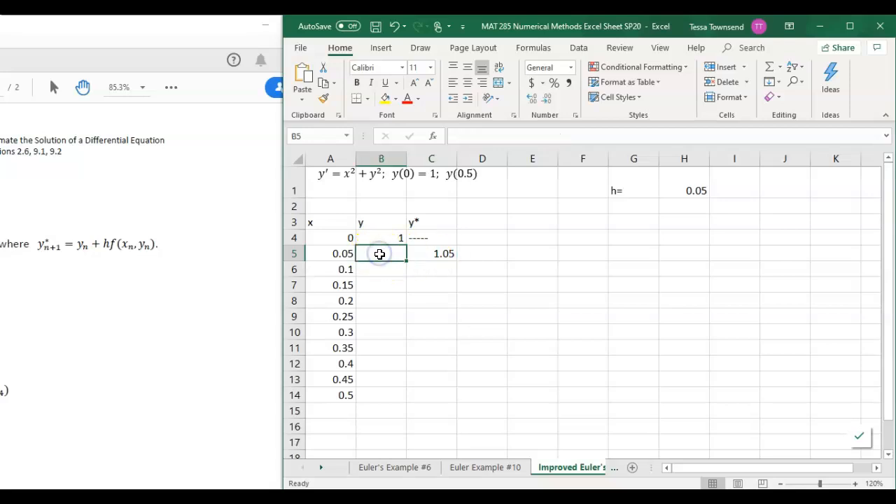
left_click(170, 316)
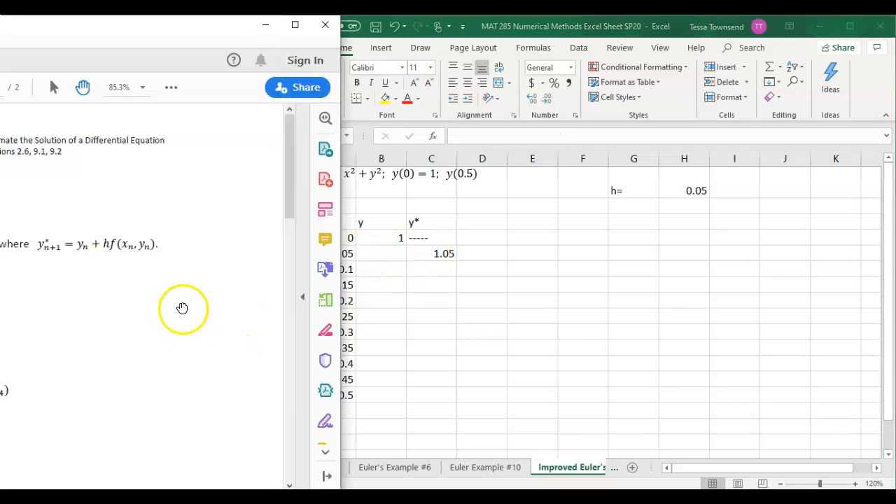
left_click_drag(166, 26, 350, 34)
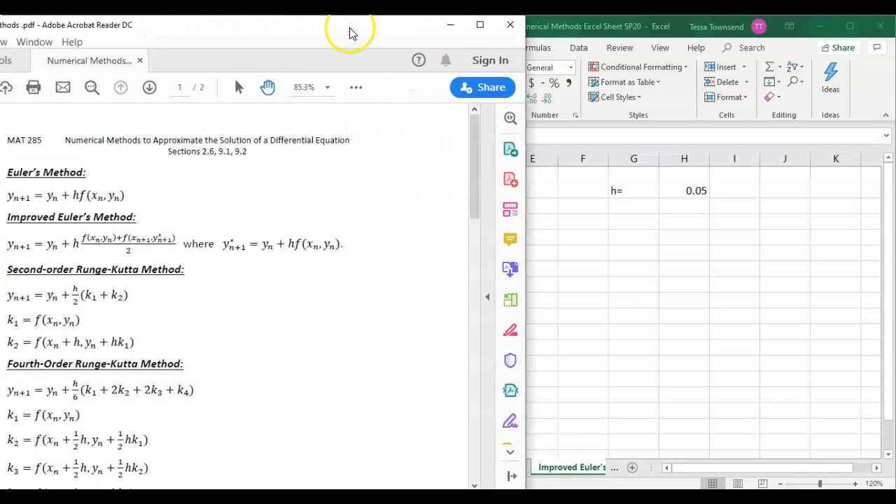
left_click(641, 29)
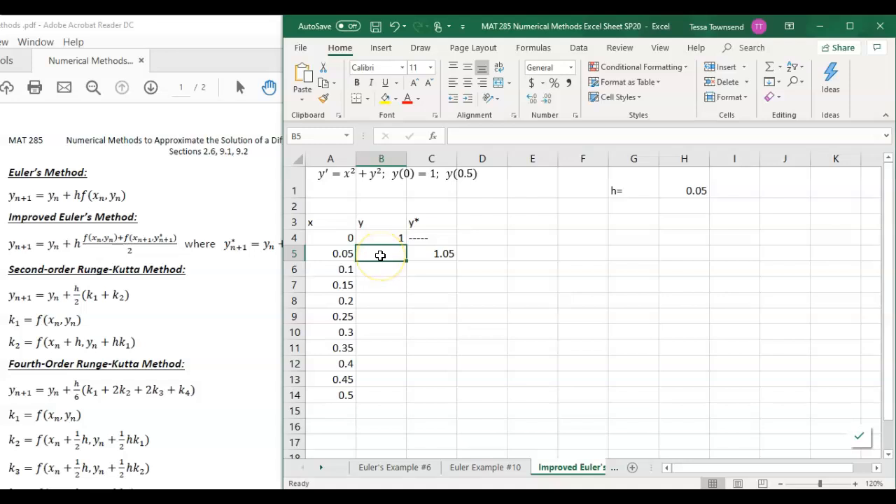
Start the y formula in cell B5 with =B4+$H$1*, making the step size reference absolute
type("=")
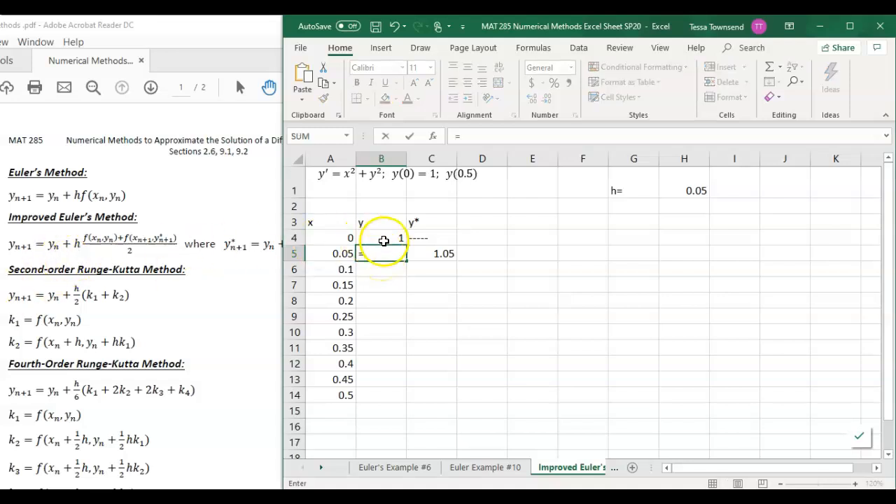
left_click(383, 241)
type("+")
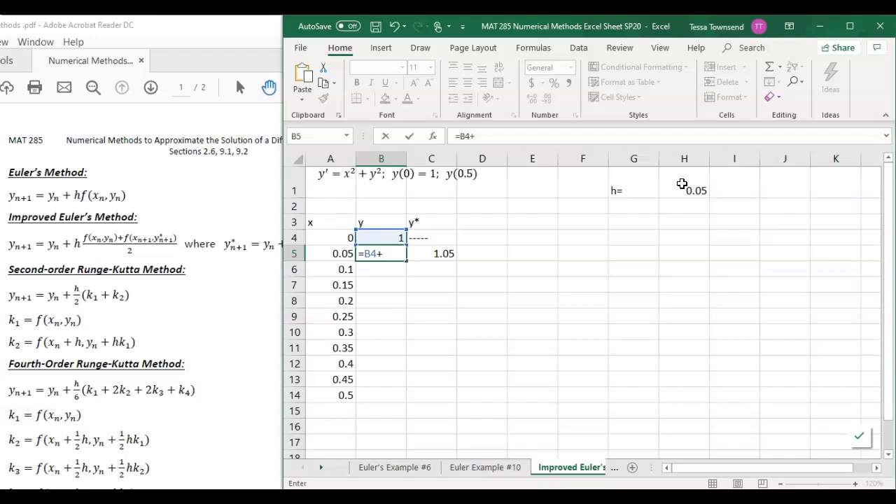
left_click(682, 184)
key("Left")
key("Left")
key("Right")
key("Right")
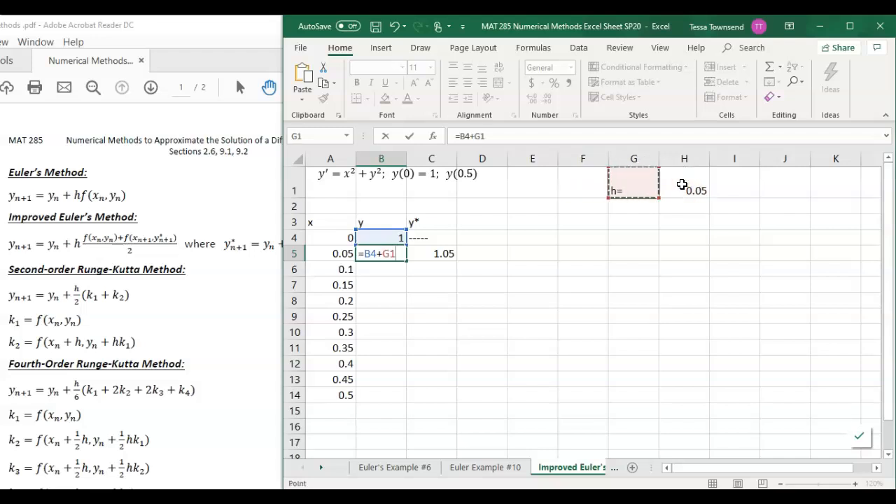
left_click(385, 254)
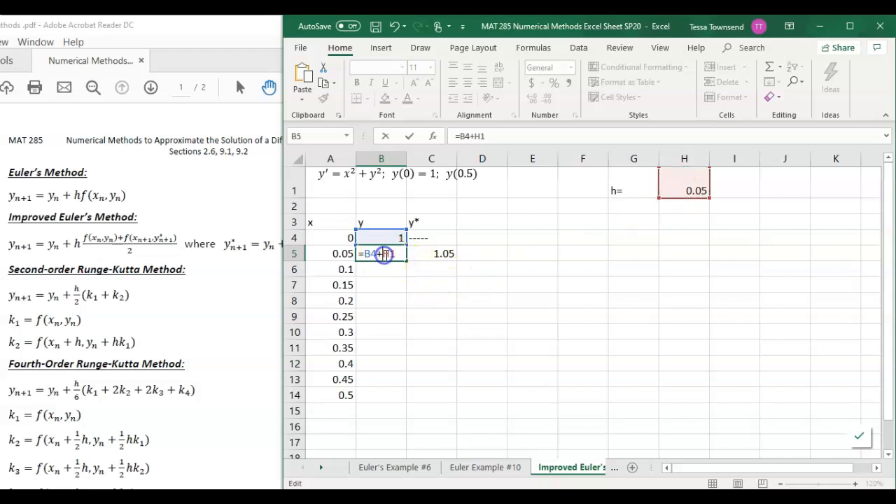
type("$")
key("Right")
type("$")
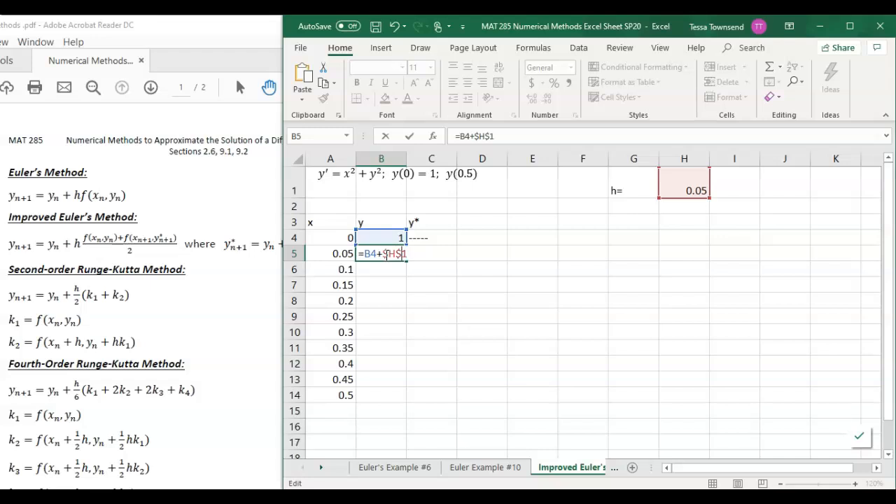
key("Right")
type("*")
Append the slope term ((A4)^2+(B4)^2) for the current point to the formula in B5
left_click(517, 136)
type("(")
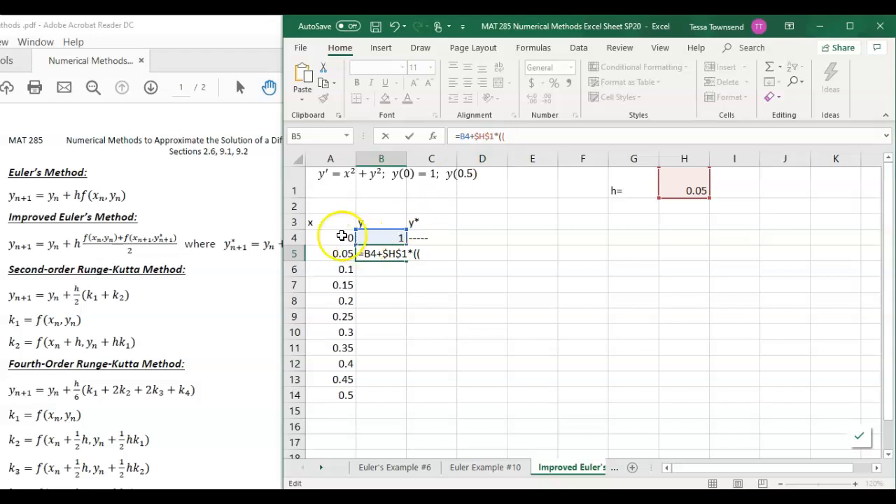
left_click(341, 238)
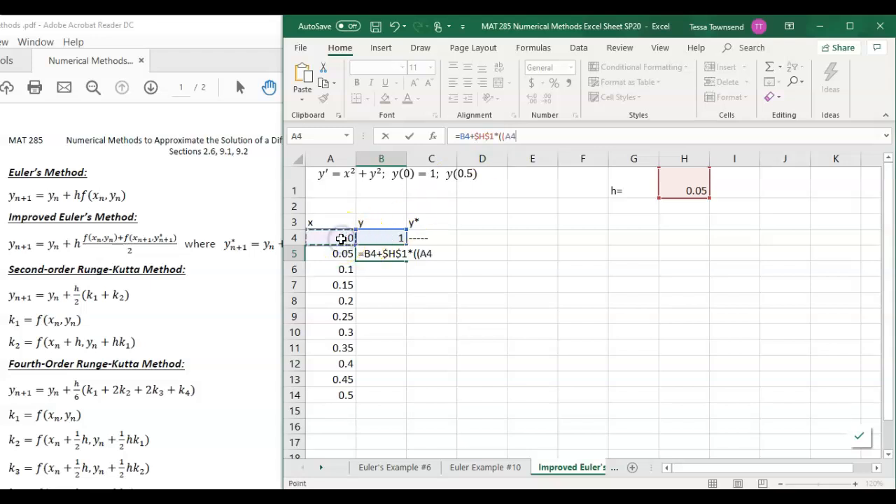
type(")^2")
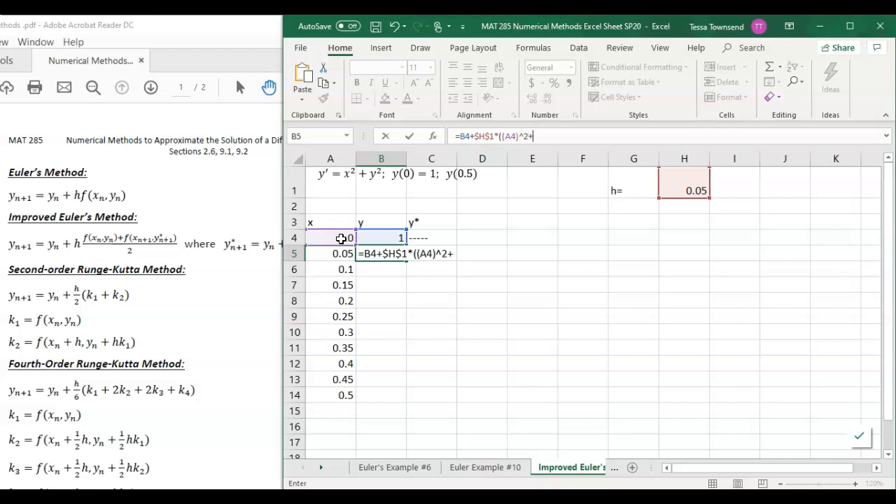
type("+")
left_click(388, 237)
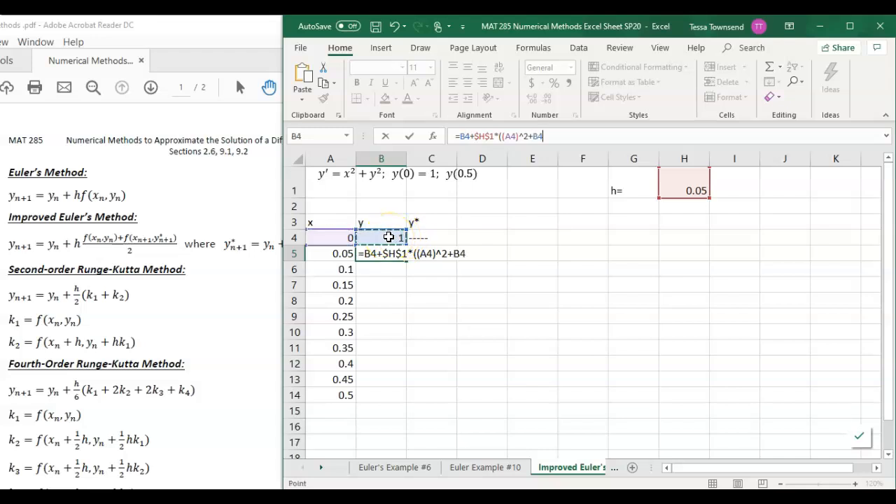
left_click(534, 137)
type("(")
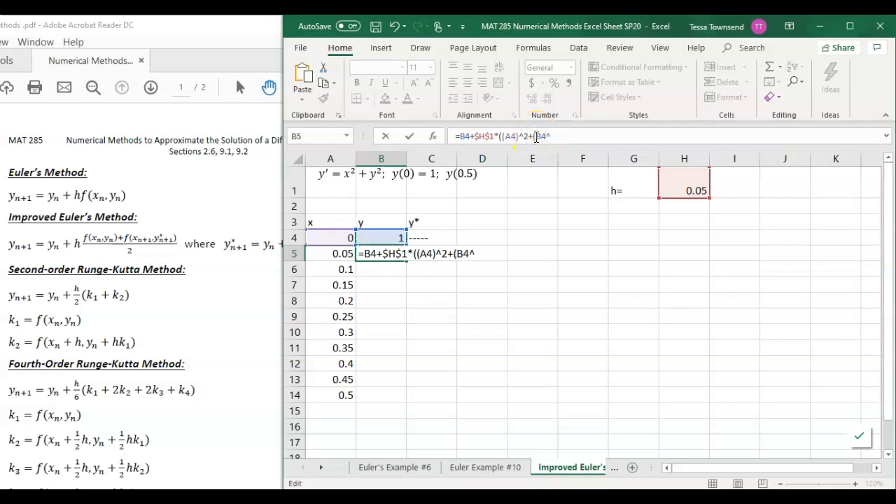
key("BackSpace")
type(")^2")
left_click(537, 131)
type(")")
Insert an additional opening parenthesis after $H$1* in the B5 formula to enclose the sum of both slopes
left_click(494, 255)
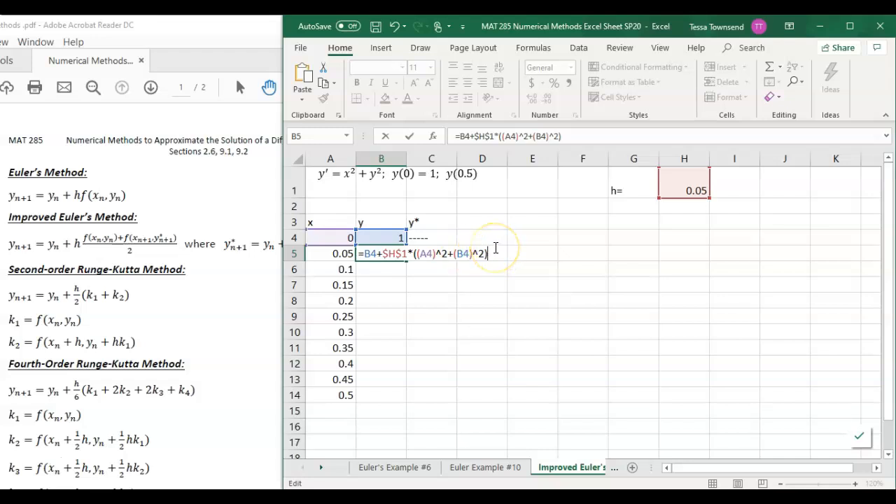
left_click(413, 253)
type("(")
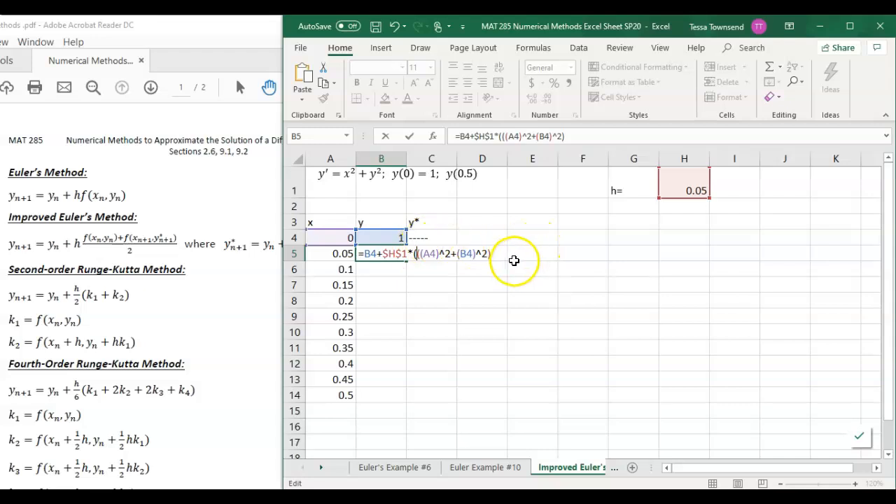
Append the predicted-point slope term +((A5)^2+(C5)^2) to the y formula in cell B5
left_click(502, 254)
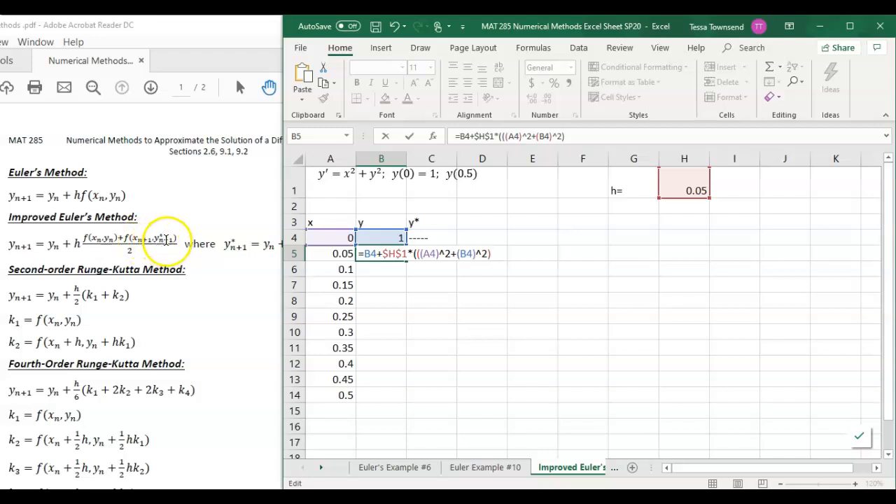
type("+")
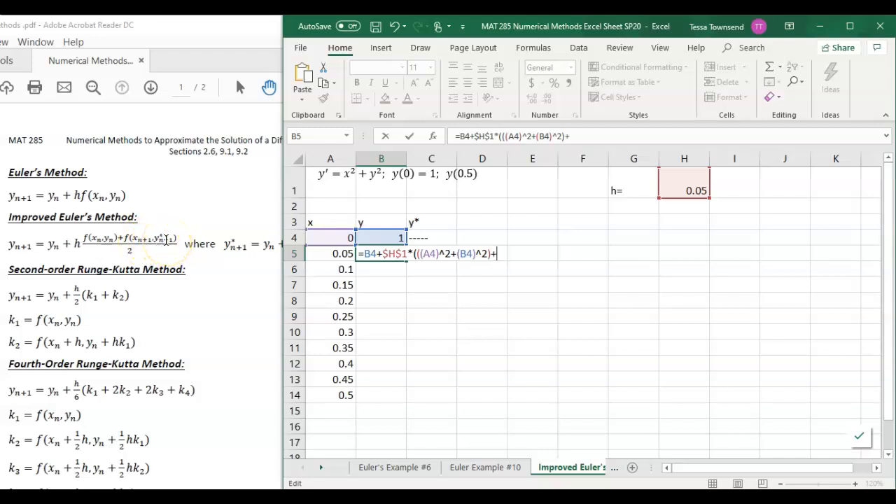
type("(")
type("(")
left_click(346, 254)
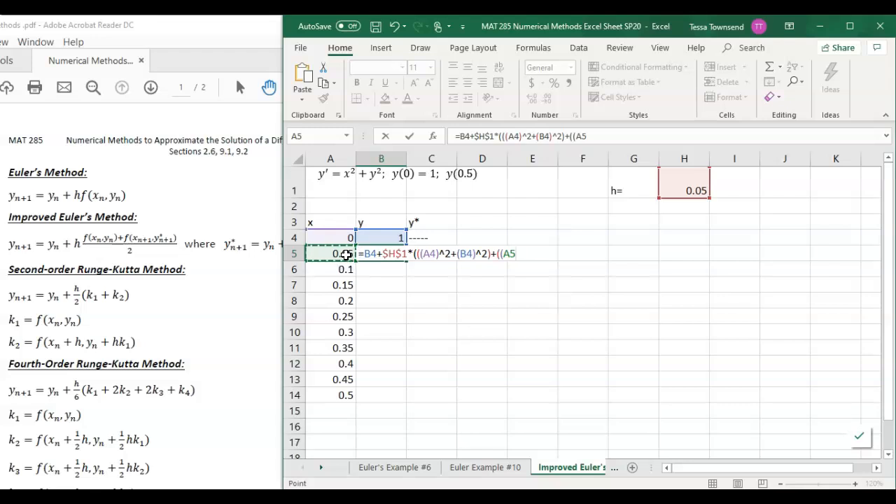
type(")^2+")
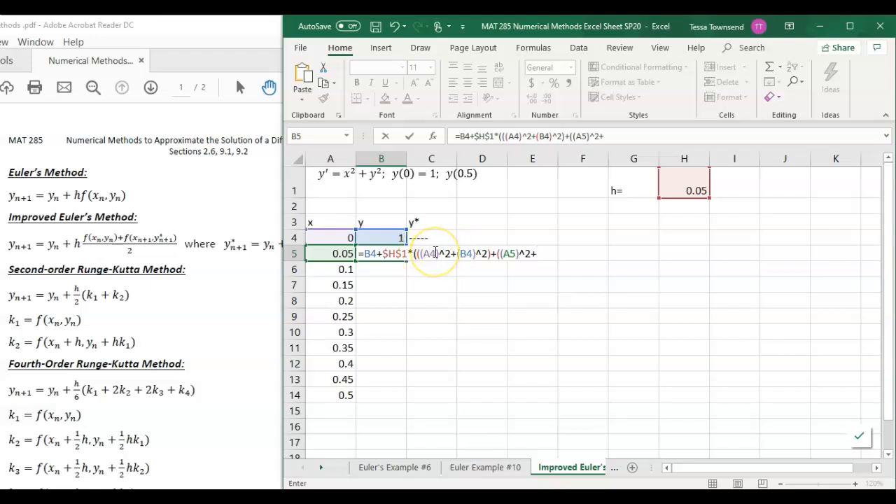
left_click(436, 252)
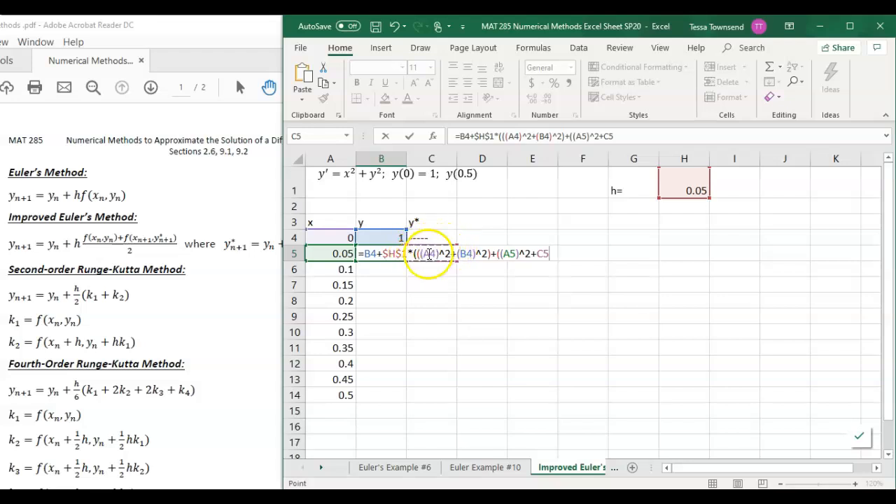
left_click(539, 253)
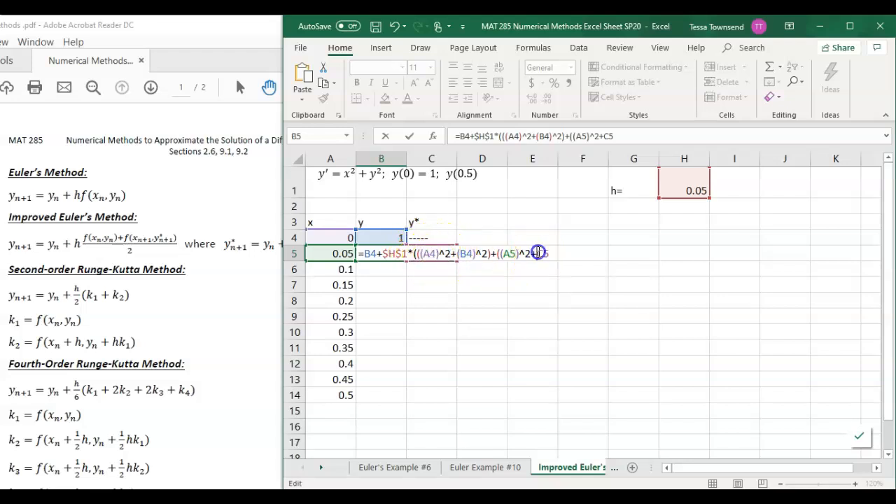
type("(")
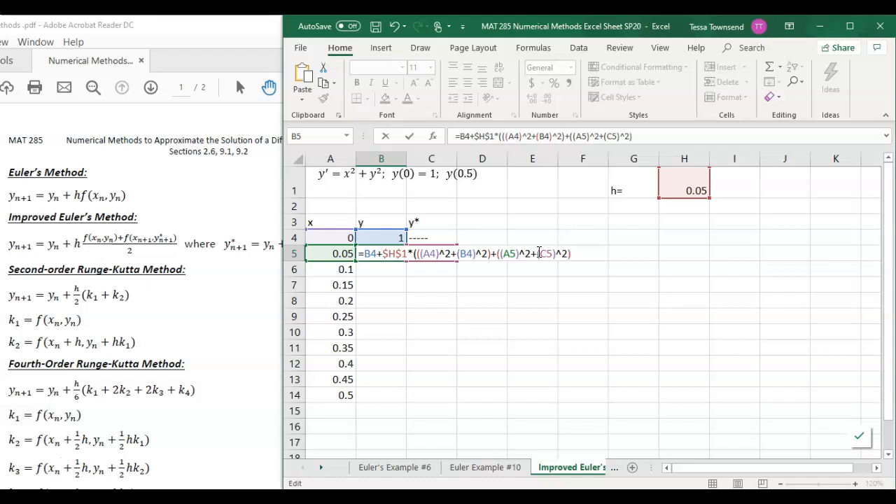
Close the outer parenthesis of the B5 formula and insert /2 after $H$1, giving =B4+$H$1/2*(((A4)^2+(B4)^2)+((A5)^2+(C5)^2))
left_click_drag(500, 253, 568, 252)
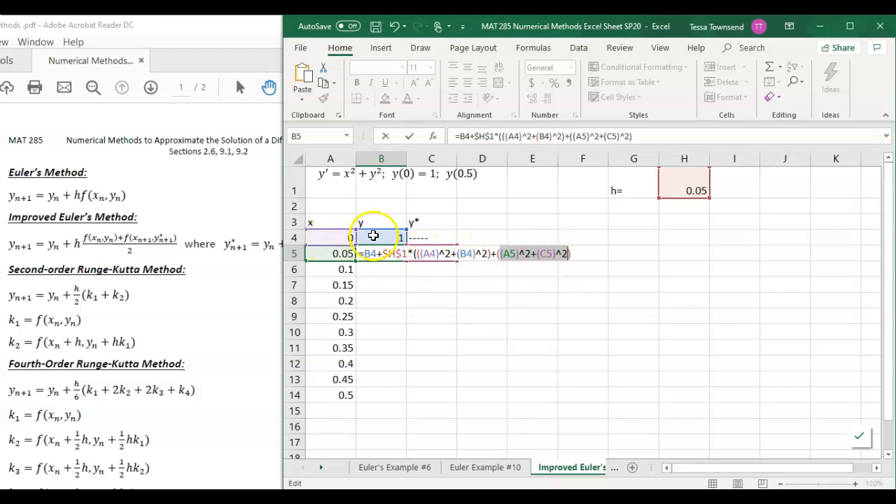
left_click(572, 254)
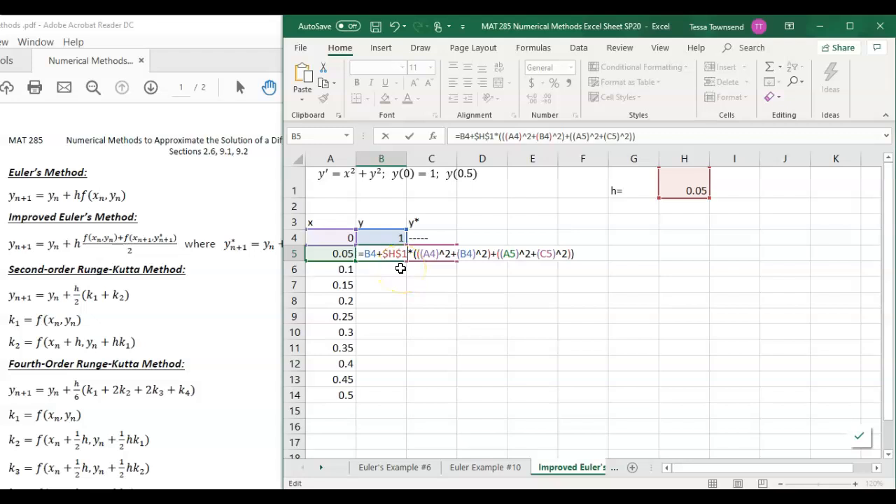
type("/2")
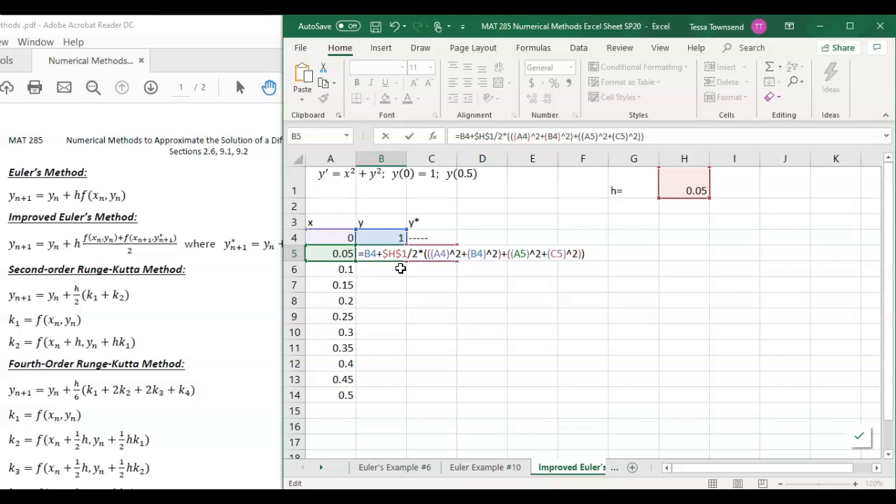
key("Return")
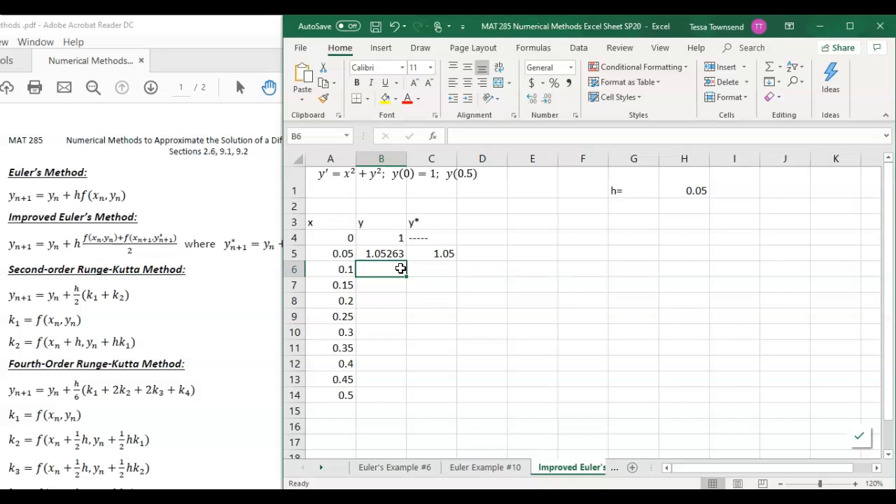
Fill the y formula from B5 and the y* formula from C5 down through row 14
left_click(398, 254)
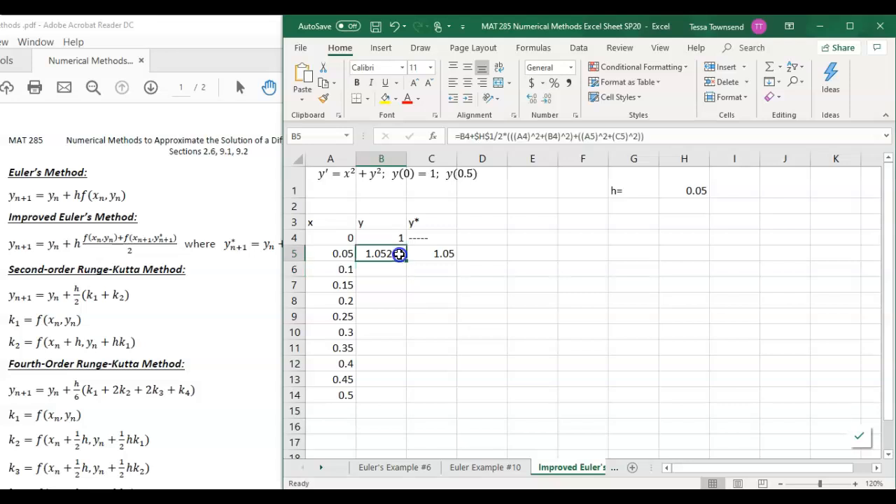
left_click_drag(406, 261, 404, 397)
left_click(447, 253)
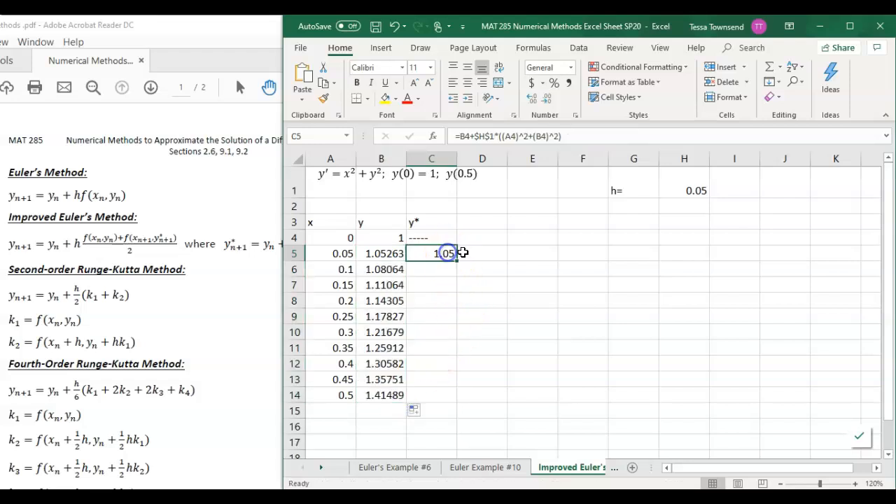
left_click_drag(458, 261, 452, 403)
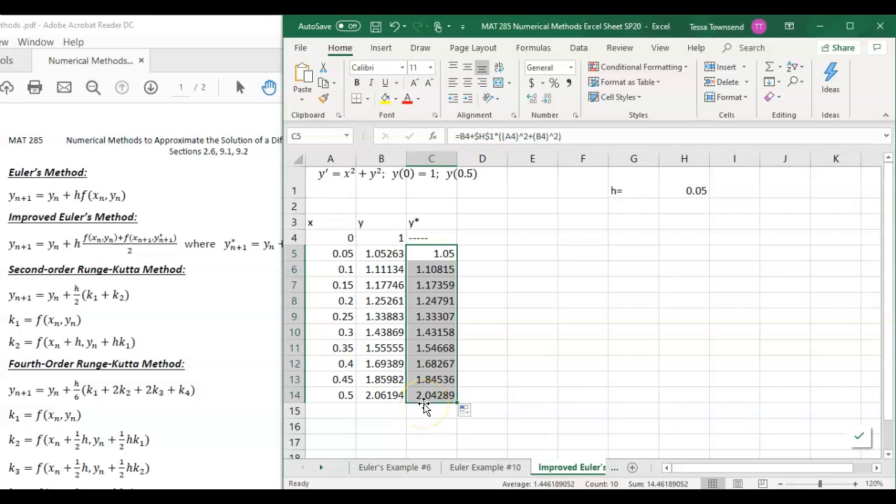
Record "step size 0.05: y(0.5)=2.06194" in cell G3 and widen column B to show more decimals
left_click(378, 399)
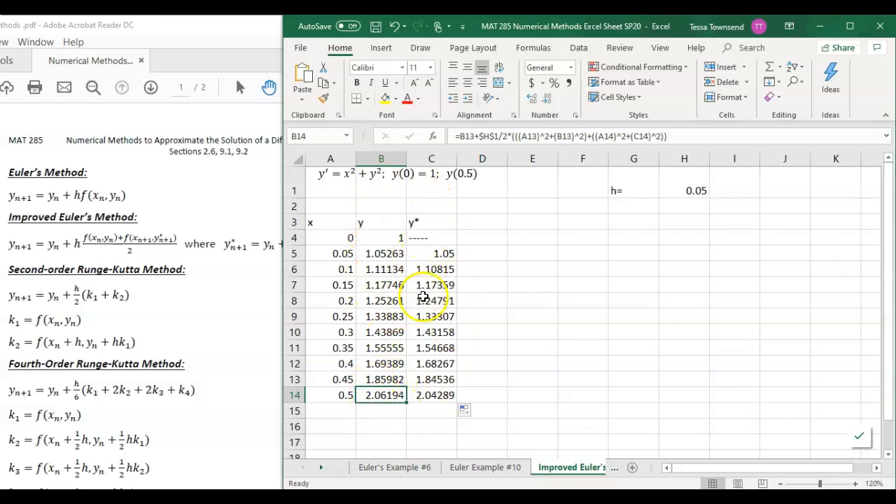
left_click(625, 220)
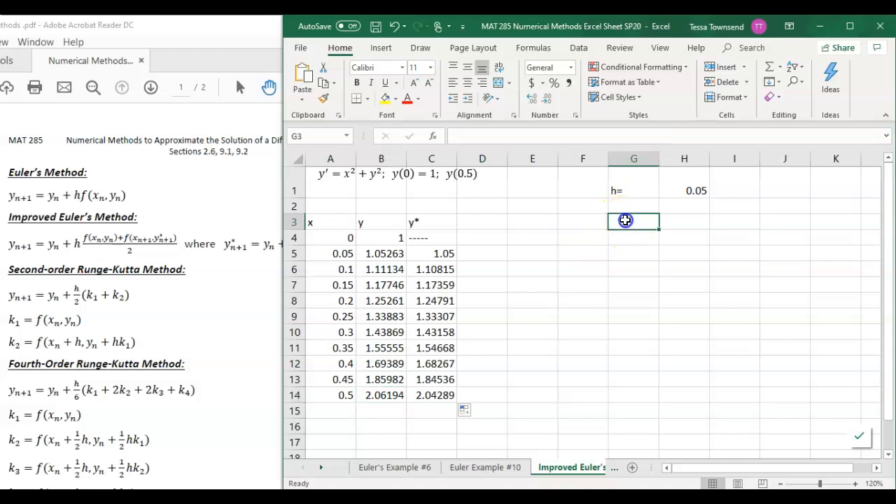
type("step size 0.05:  y(0.5)=2.0")
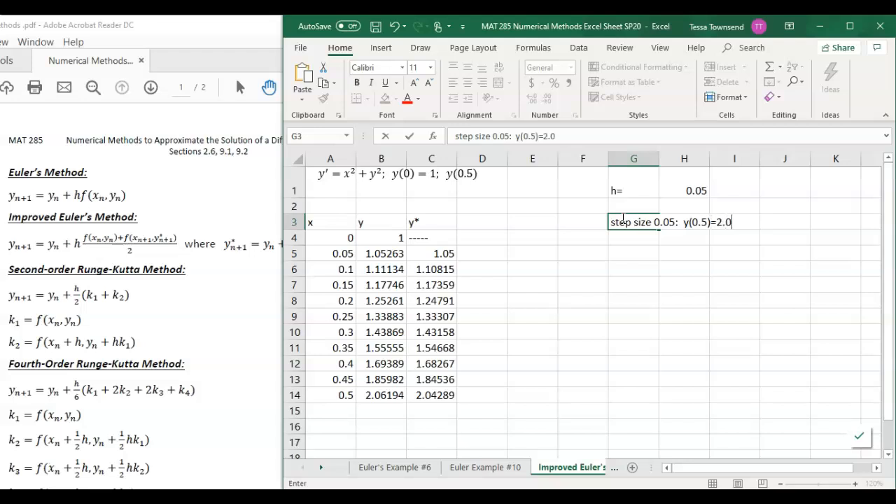
type("94")
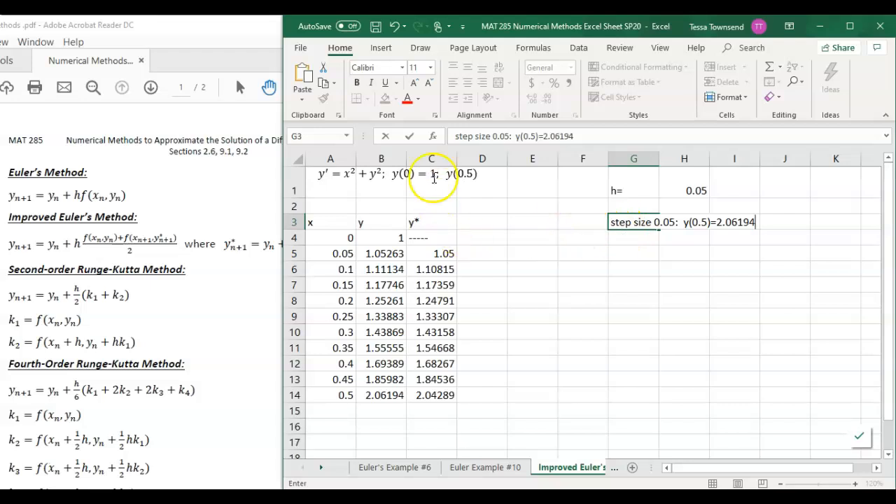
left_click(396, 155)
left_click_drag(405, 157, 438, 158)
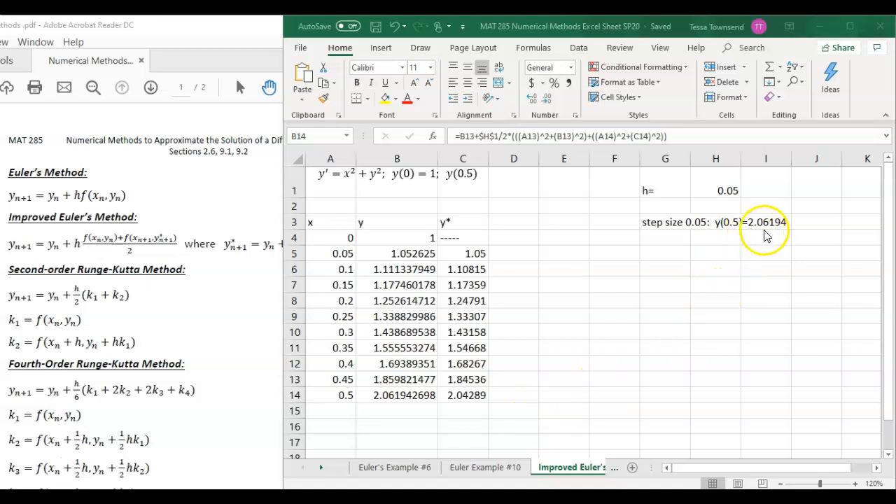
Review the y(0.5) approximations on the Euler's Example #6 sheet and return to the Improved Euler's #4 sheet
left_click(401, 468)
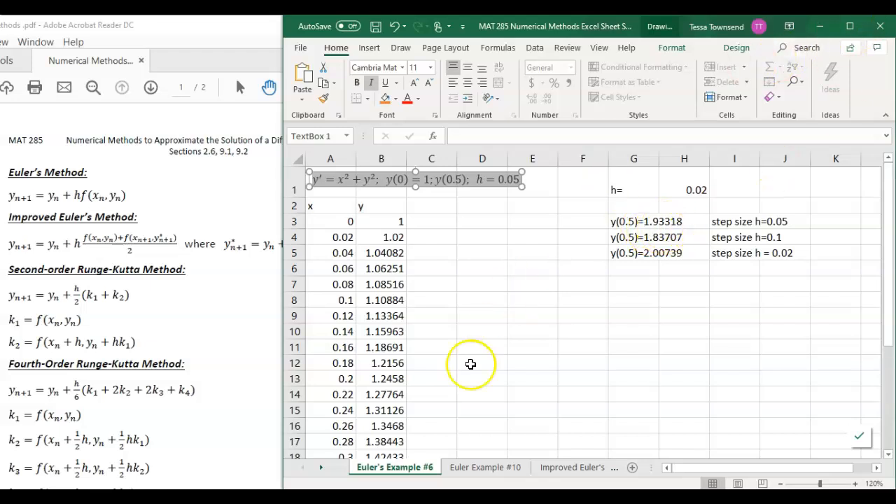
left_click(553, 467)
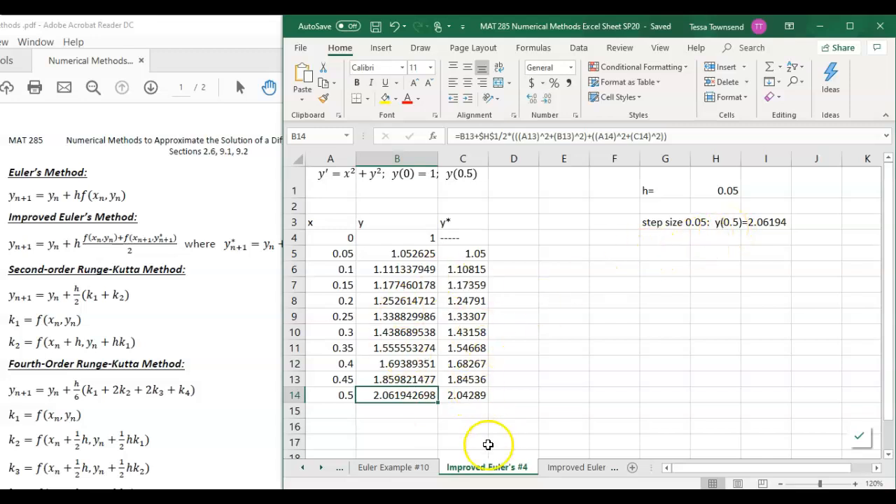
Open the Improved Euler's #8 sheet and set the step size h in cell H1 to 0.05
left_click(571, 471)
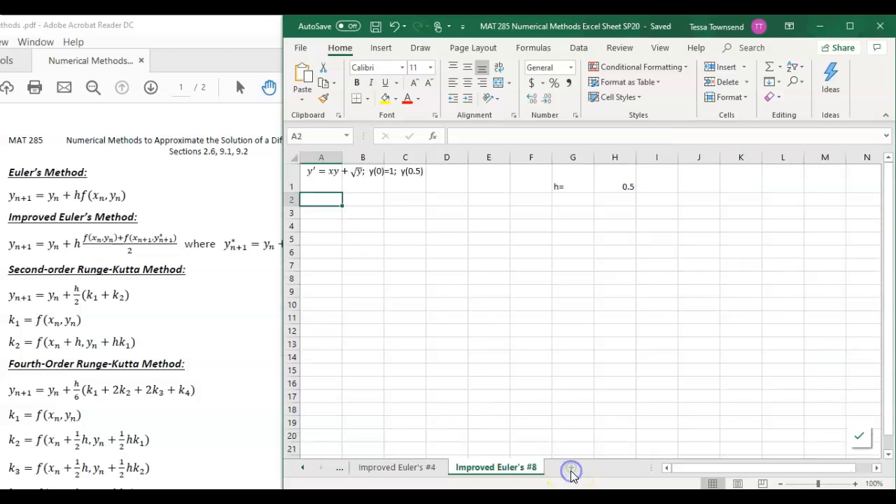
left_click(341, 171)
left_click_drag(428, 178, 444, 187)
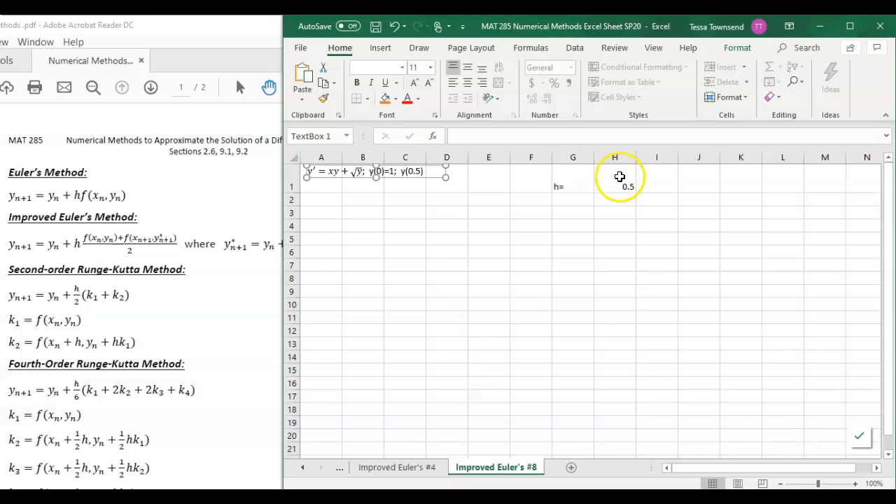
left_click(625, 184)
type("0.")
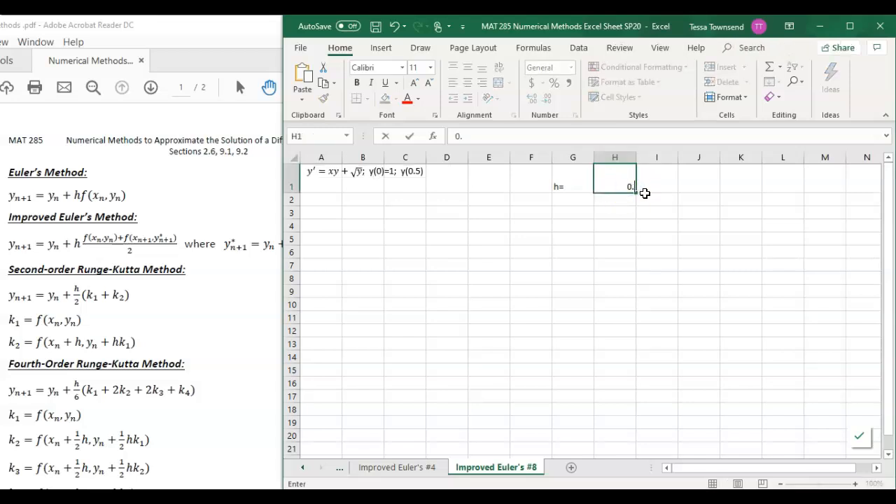
key("Return")
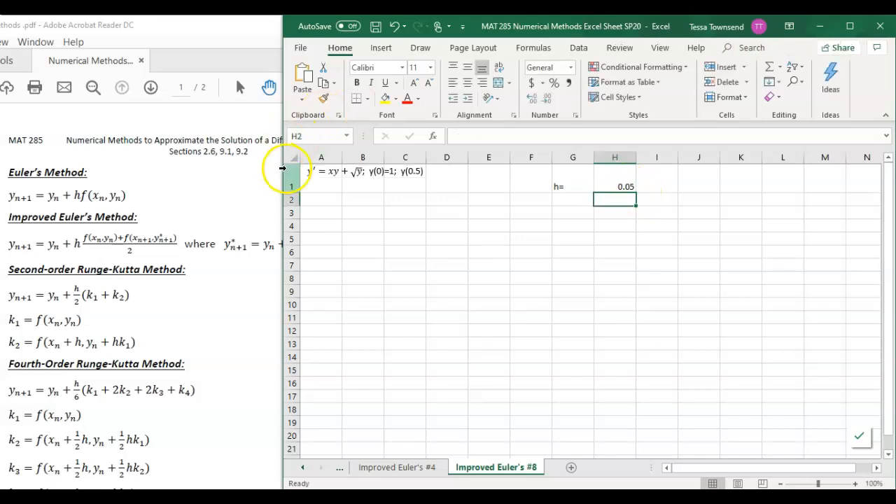
Enter the column headers x, y and y* in cells A2 to C2
left_click(321, 198)
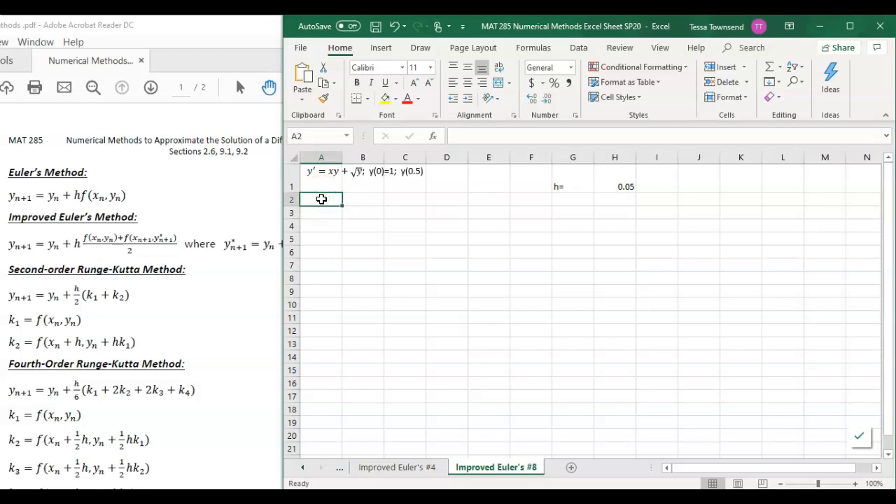
type("x")
key("Tab")
type("y")
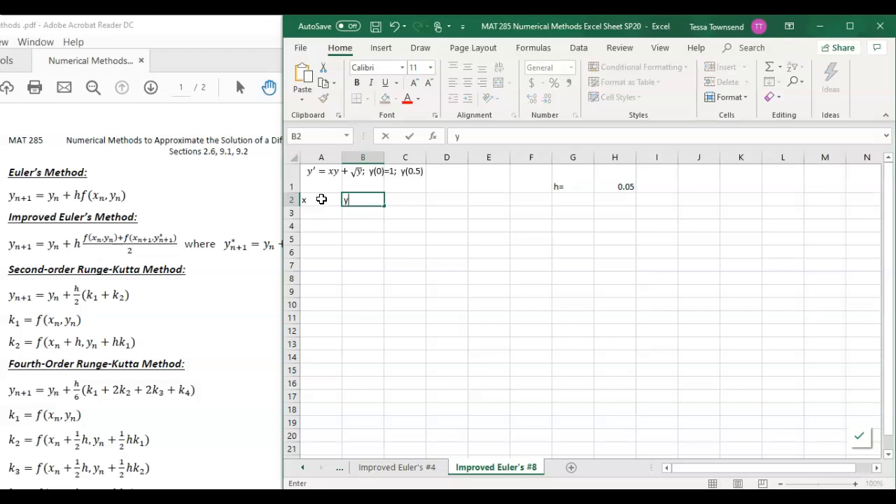
key("Tab")
double_click(322, 200)
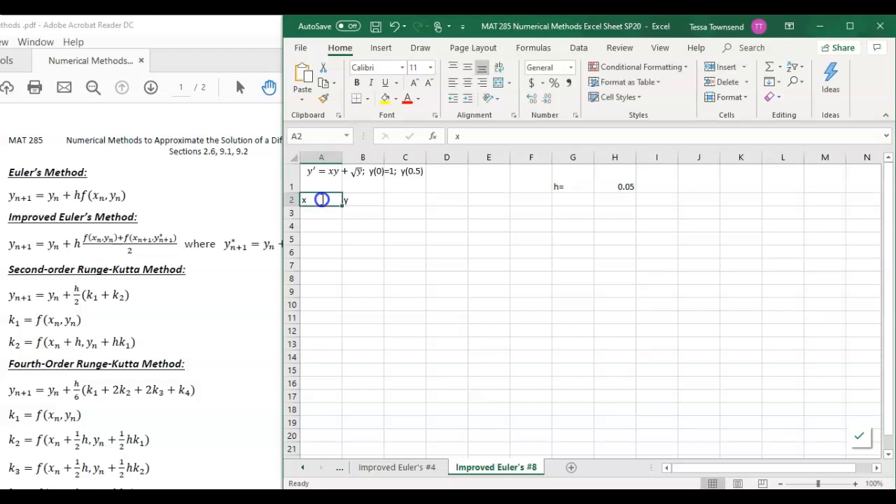
type("y*")
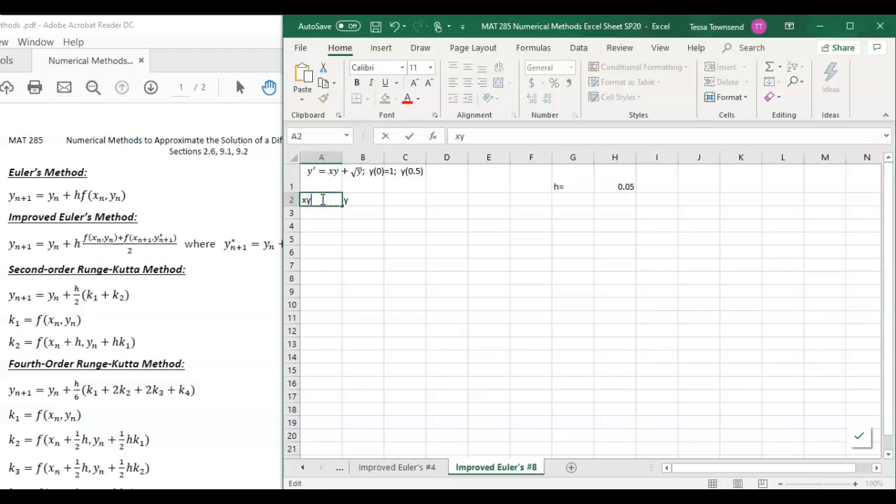
key("BackSpace")
key("Tab")
key("Tab")
type("y*")
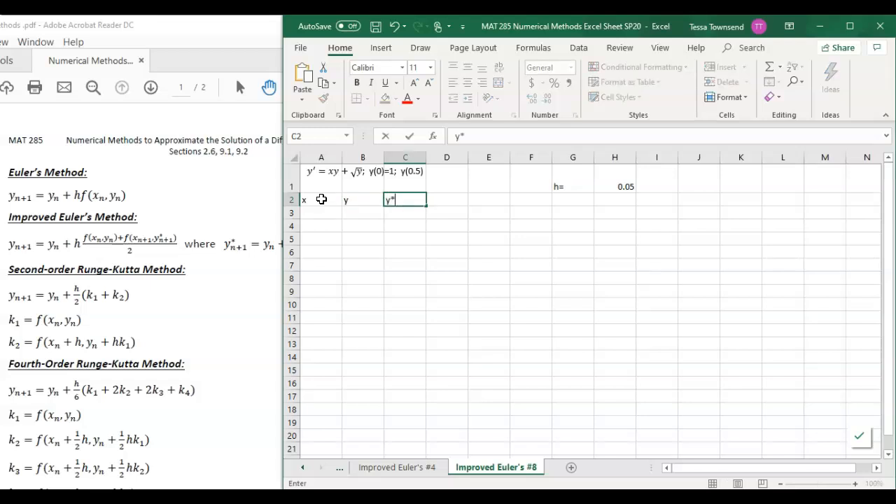
key("Return")
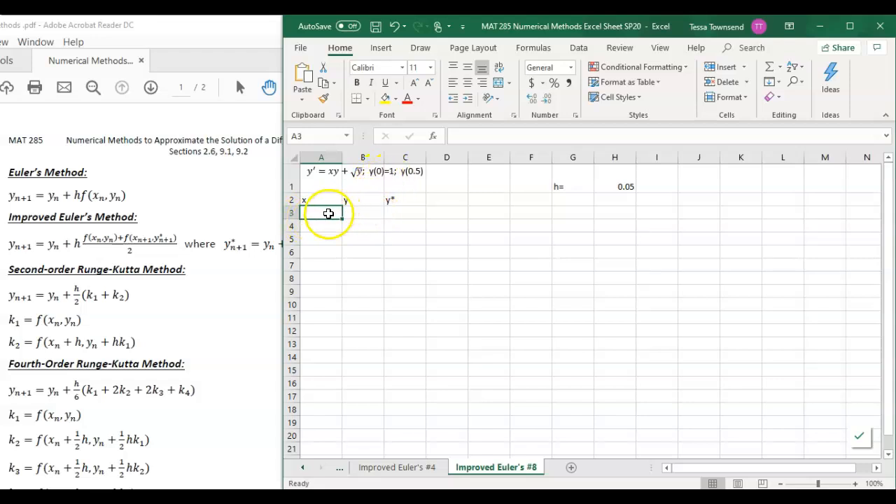
Enter the initial values 0 and 1 in cells A3 and B3 and the placeholder ------ in C3, accepting the suggested correction
type("0")
key("Tab")
type("1")
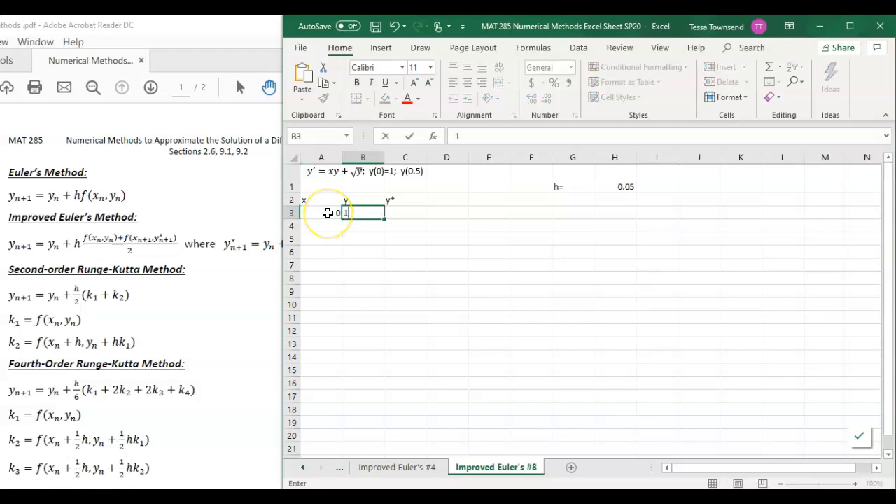
key("Tab")
type("----")
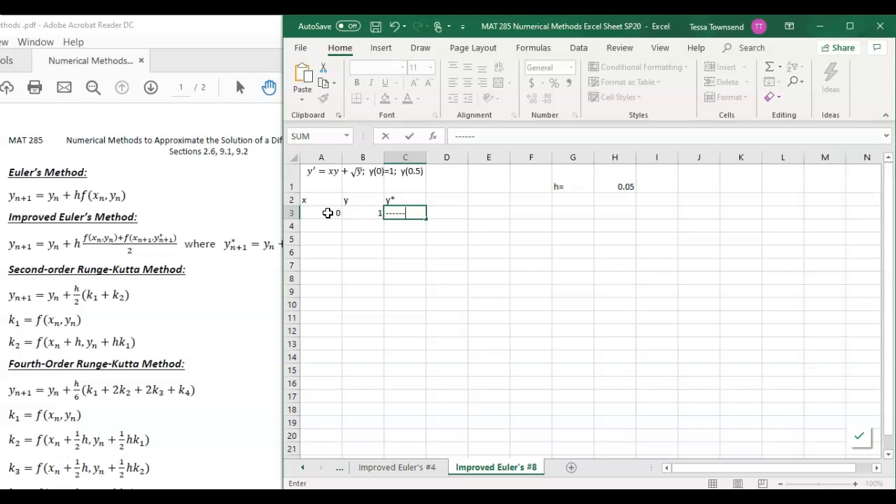
type("--")
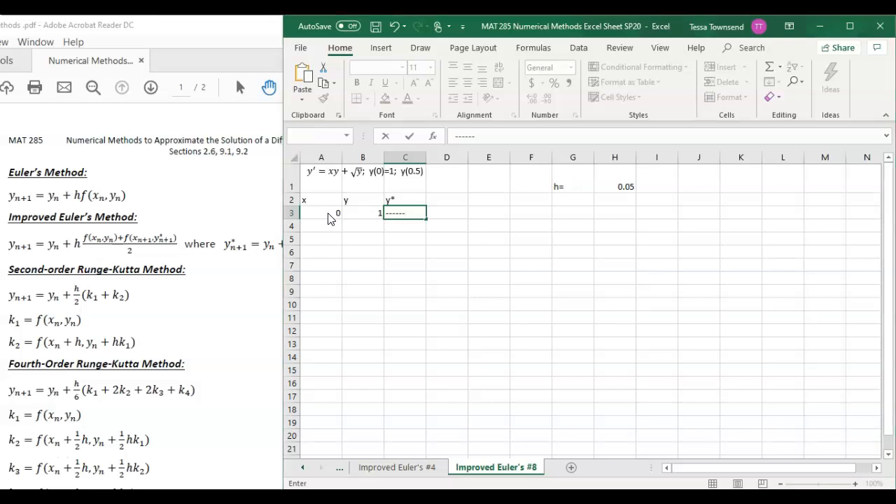
key("Return")
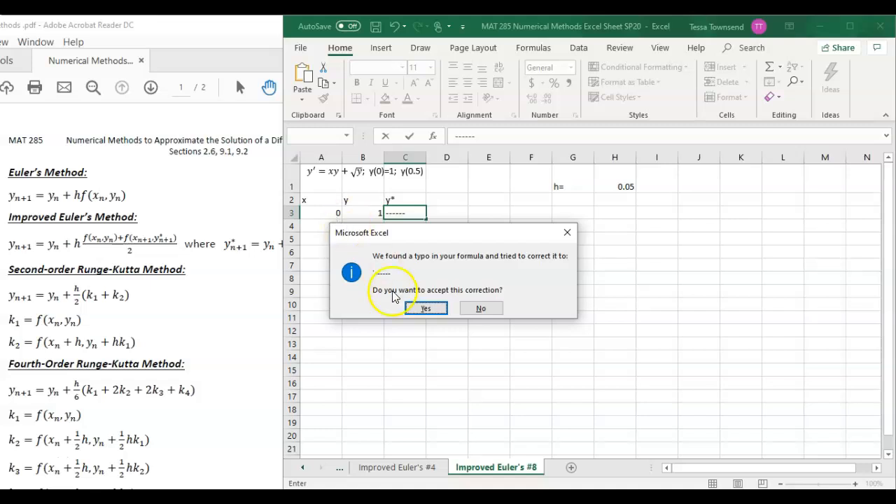
left_click(431, 308)
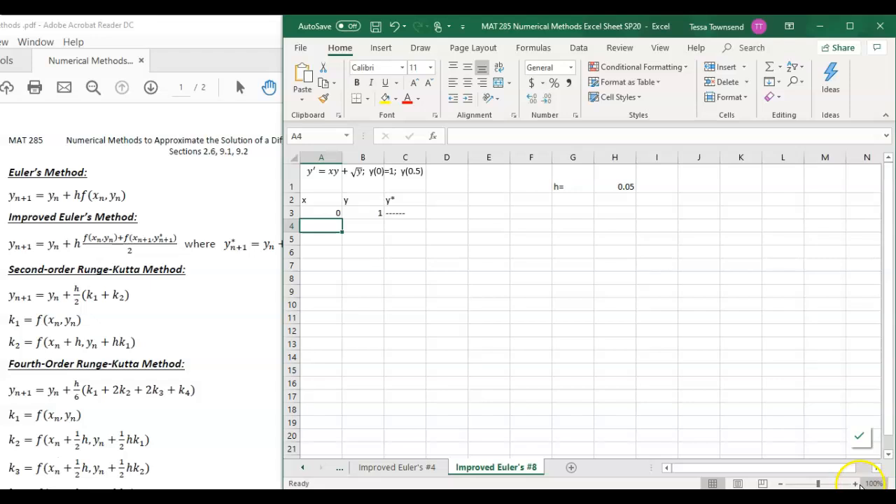
Zoom the sheet to 130% and enter the formula =A3+$H$1 in cell A4 for the next x value
left_click(854, 484)
left_click(854, 484)
left_click(855, 483)
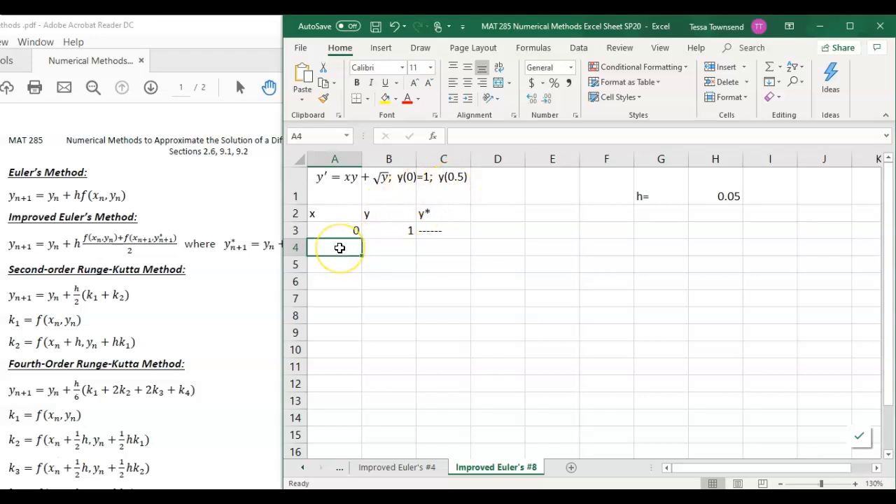
type("=")
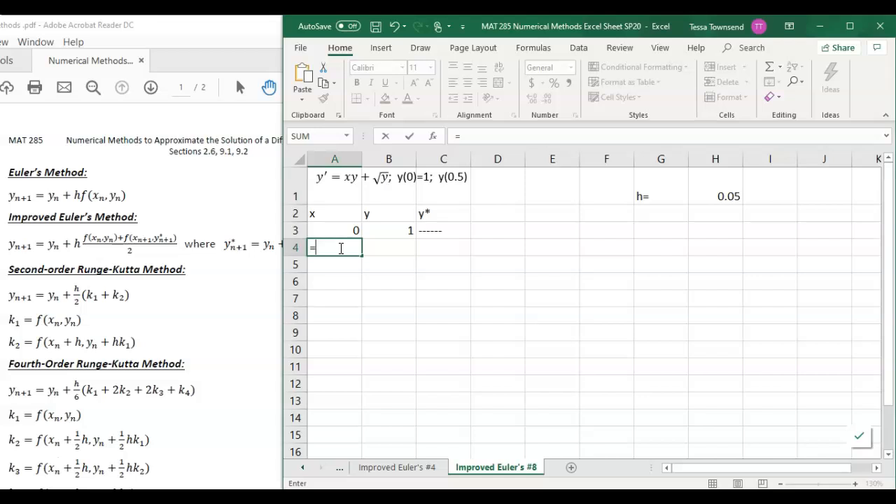
key("Up")
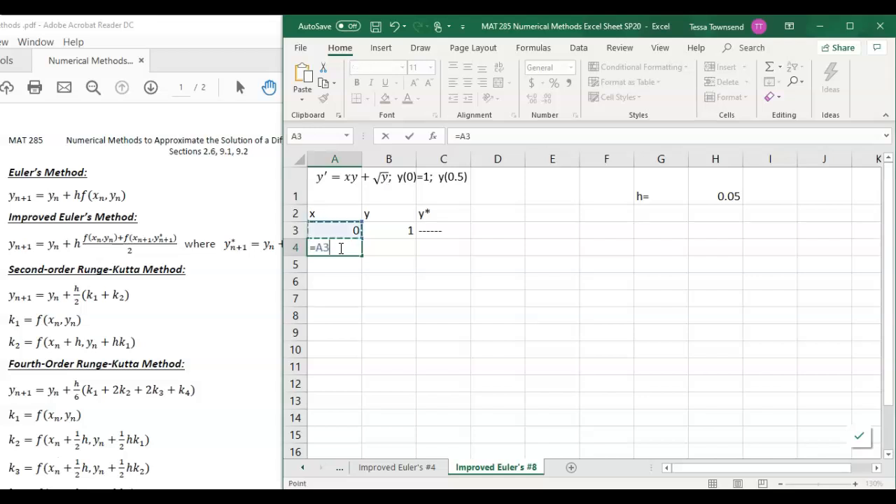
type("+")
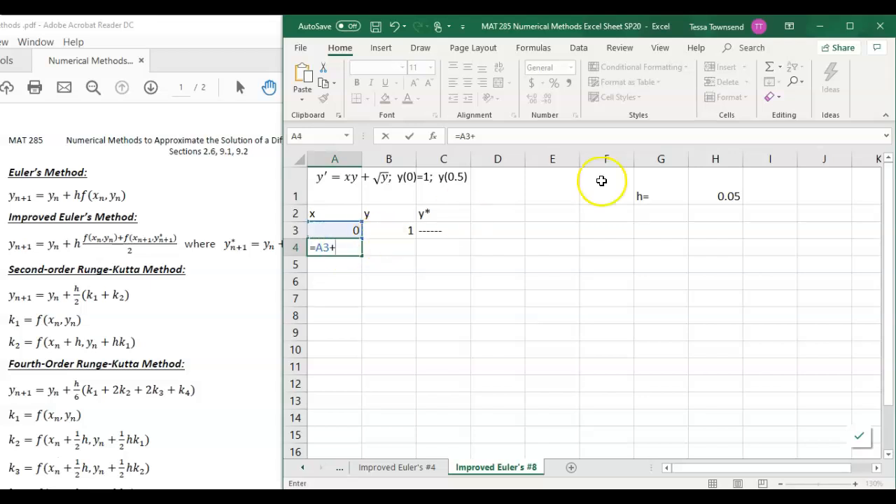
left_click(730, 189)
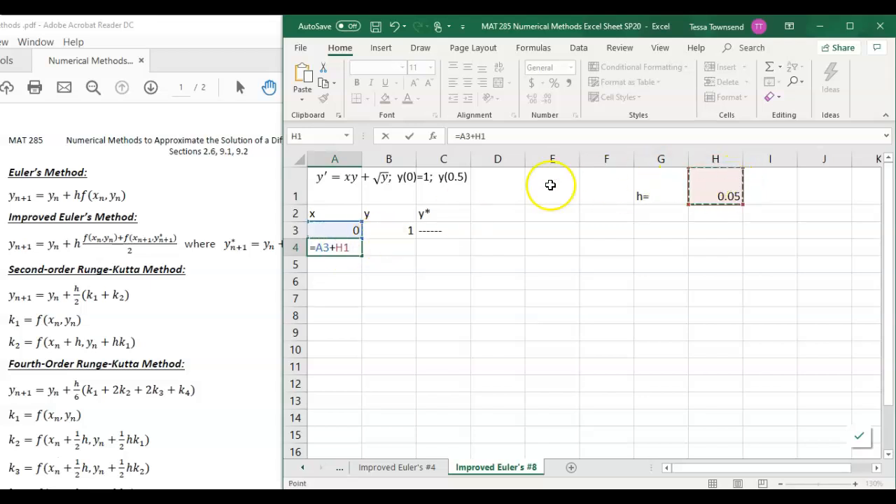
left_click(474, 136)
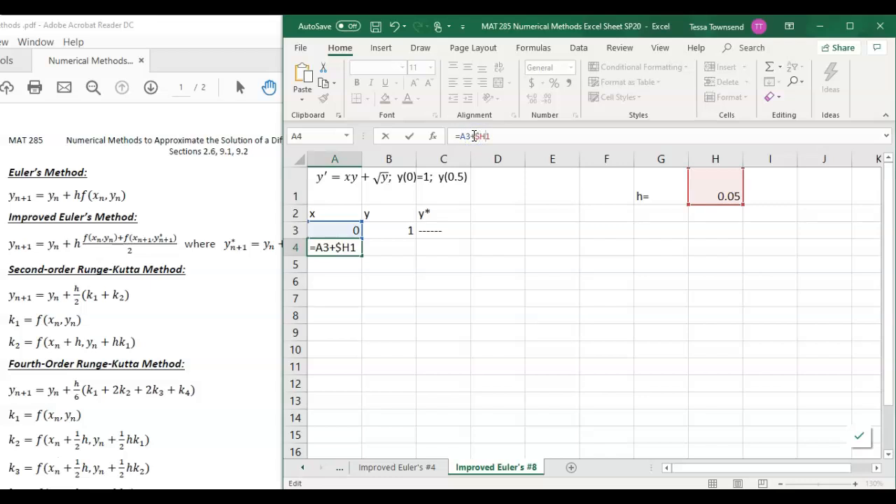
key("Return")
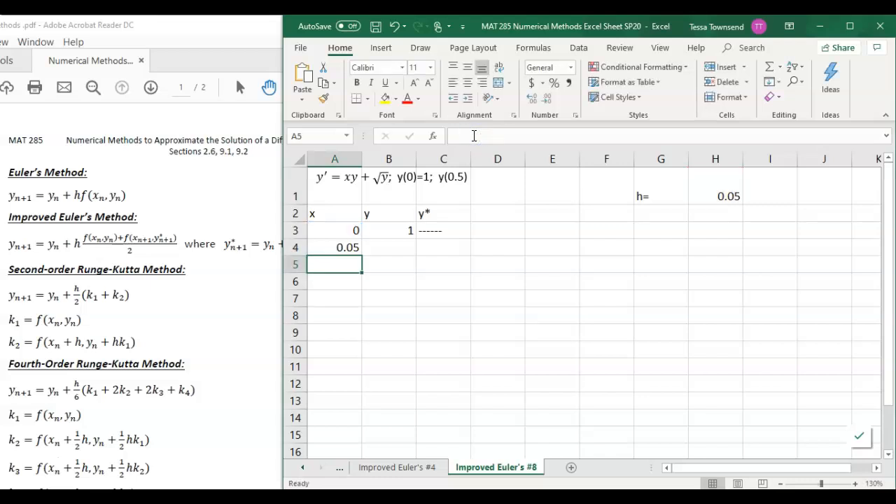
Fill the x formula from A4 down to A13 and save the workbook
left_click(341, 248)
left_click_drag(360, 252, 360, 409)
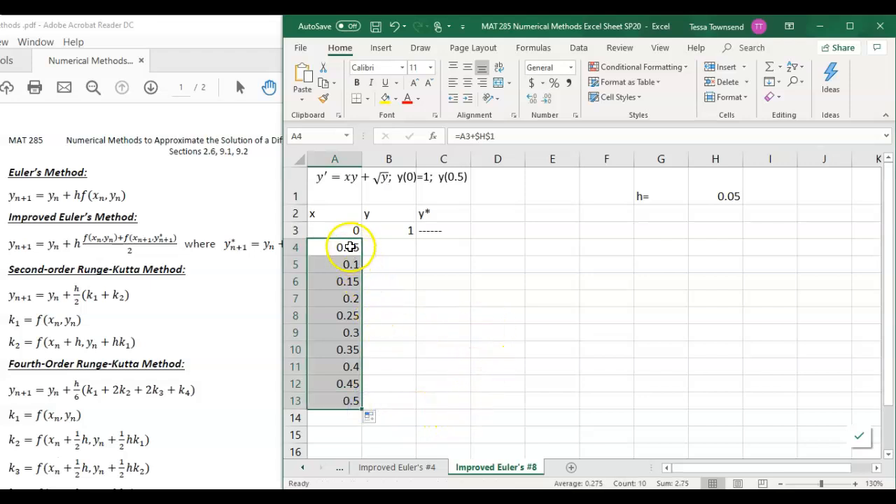
left_click(351, 248)
left_click(375, 26)
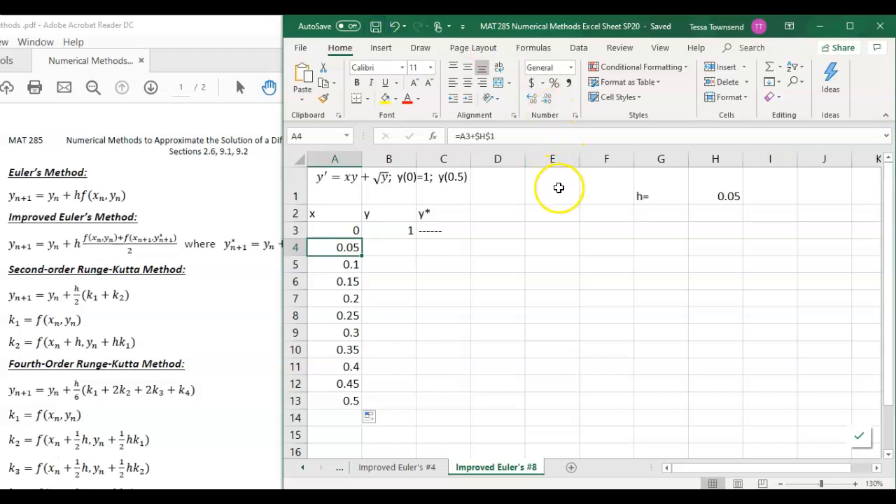
Shift the PDF handout window beside the sheet to show the y* formula of the improved Euler's method
left_click(433, 247)
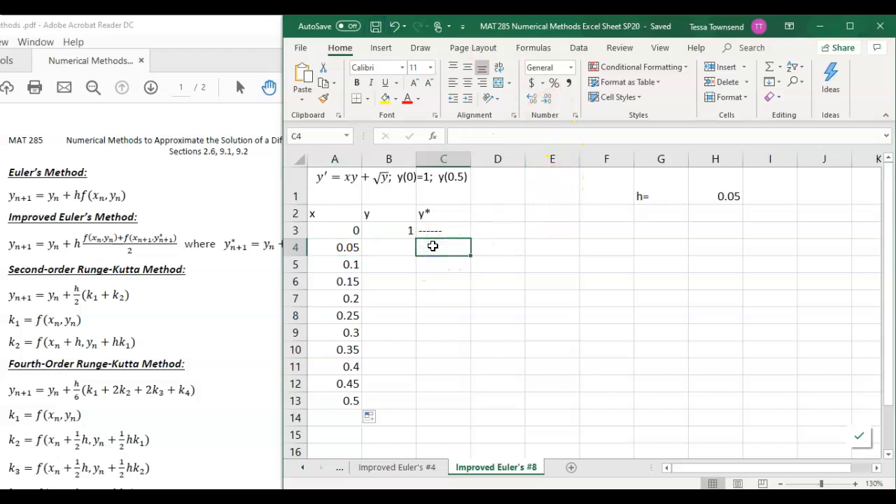
left_click(244, 184)
left_click_drag(340, 30, 143, 30)
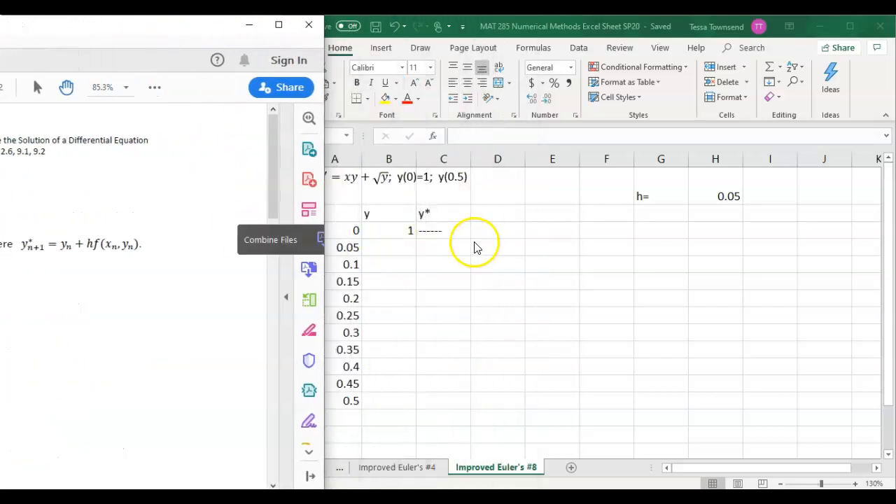
Enter the y* formula =B3+$H$1*(A3*B3+sqrt(B3)) in cell C4 of the Improved Euler's #8 sheet
left_click(456, 247)
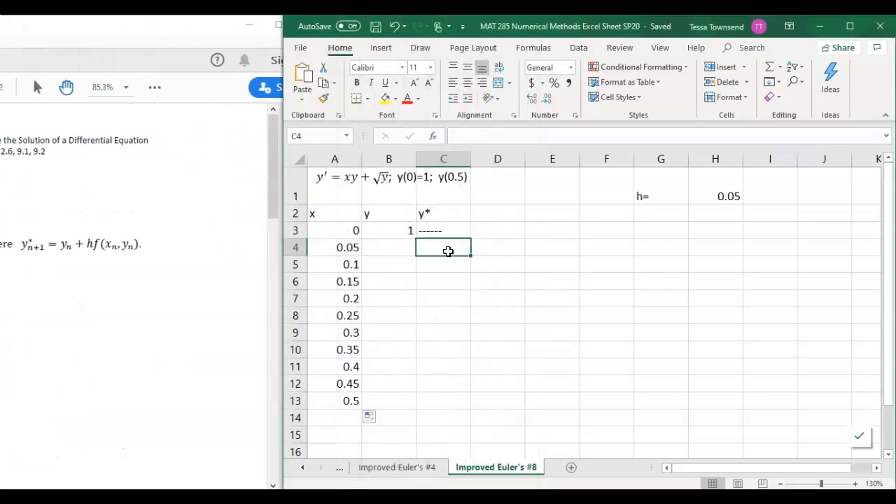
left_click(443, 250)
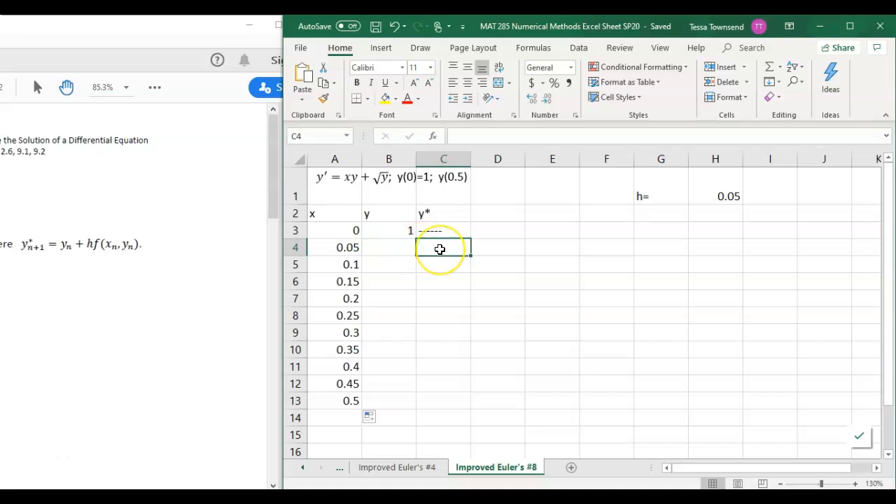
type("=")
left_click(387, 231)
type("+")
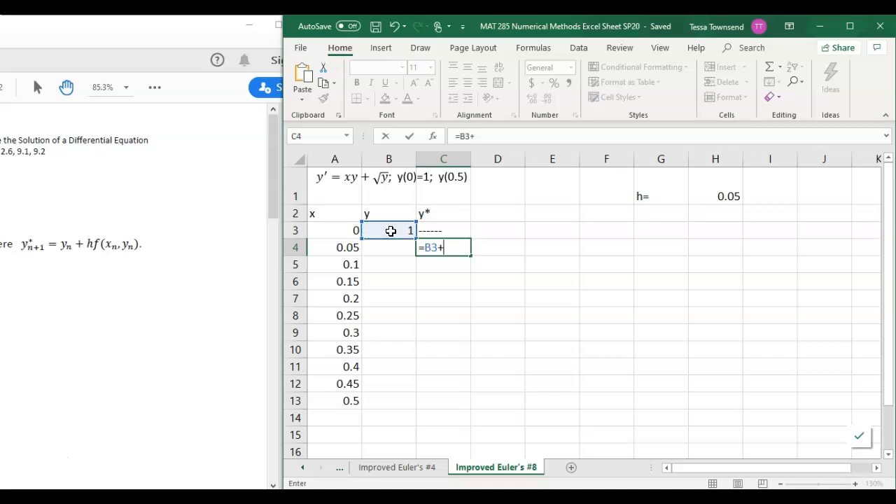
left_click(702, 191)
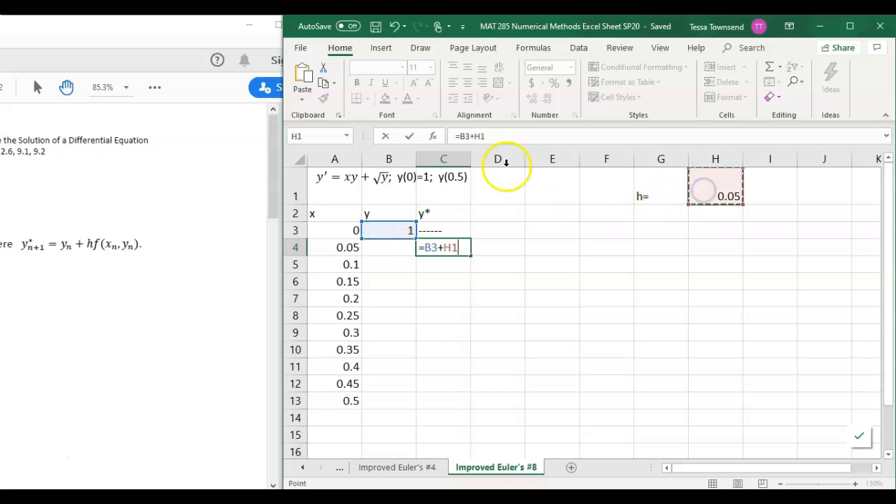
left_click(474, 134)
type("$H$1*(")
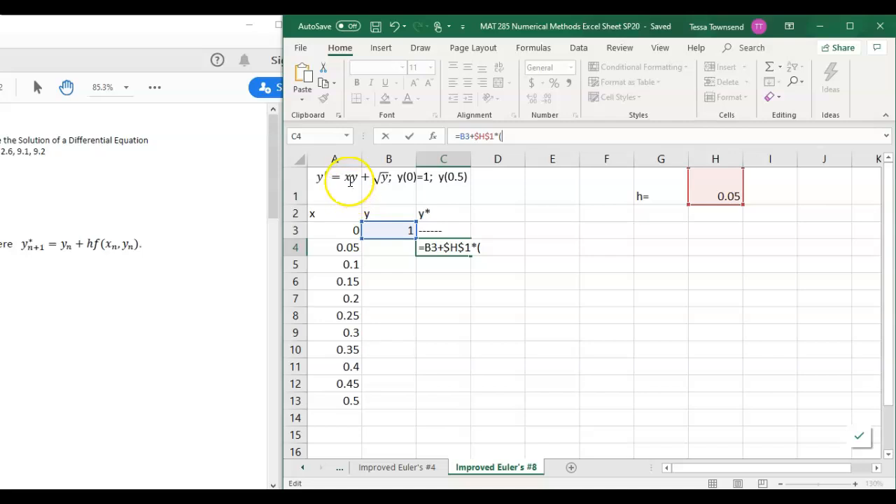
left_click(350, 230)
type("*")
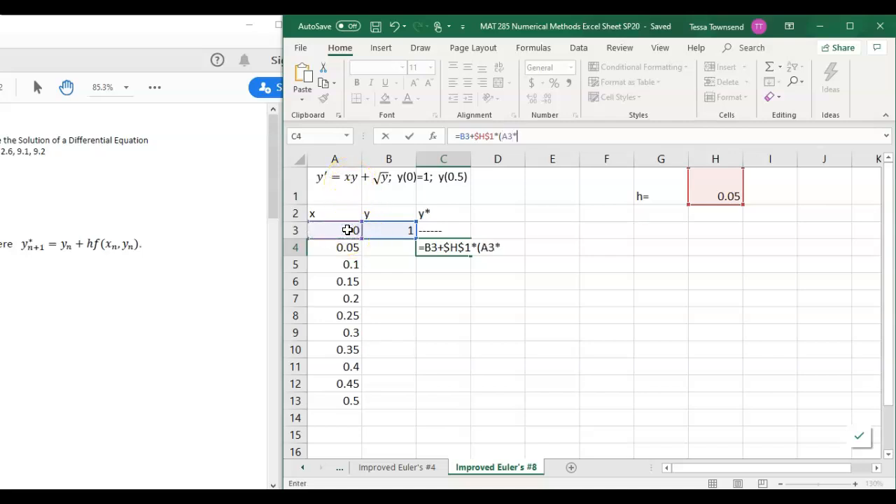
left_click(386, 229)
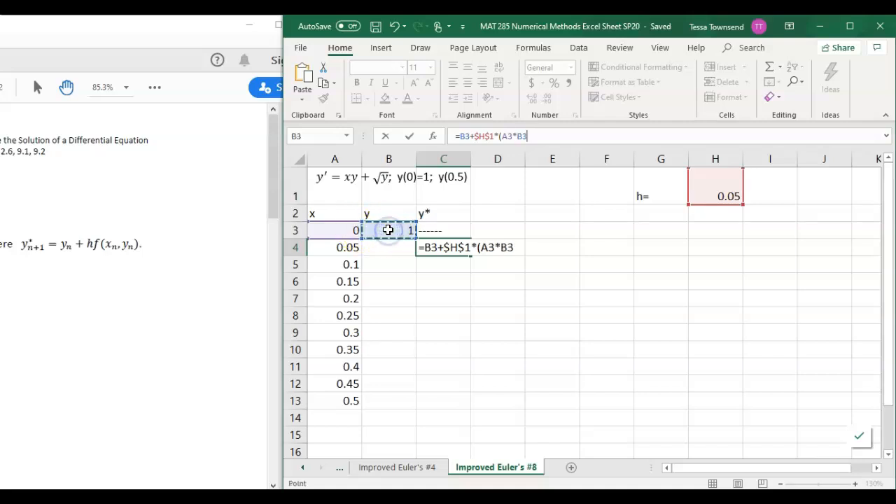
type("+")
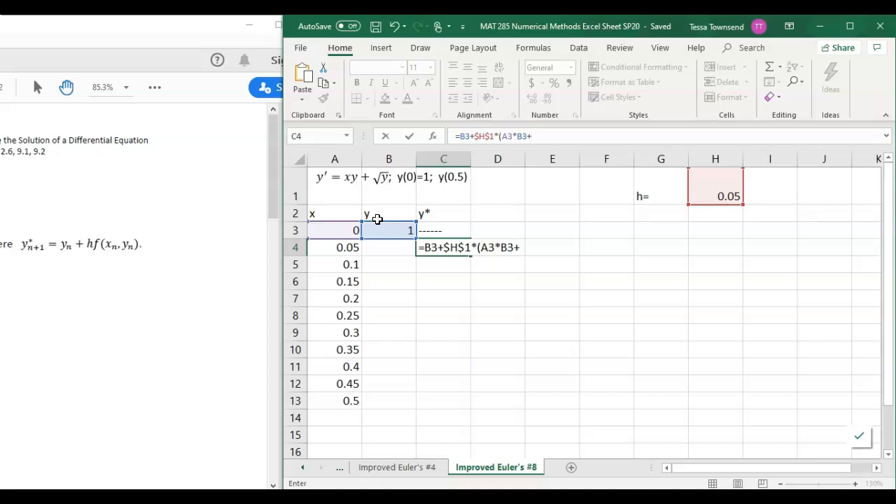
type("sq")
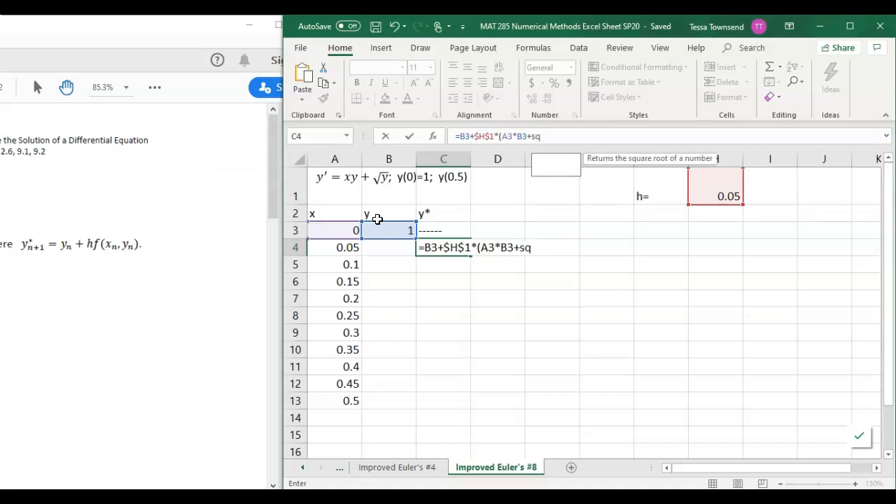
type("rt(")
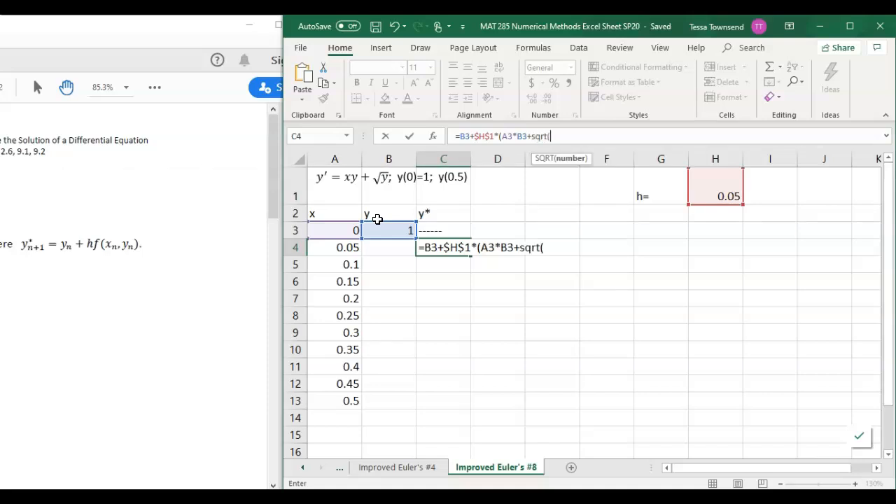
left_click(400, 228)
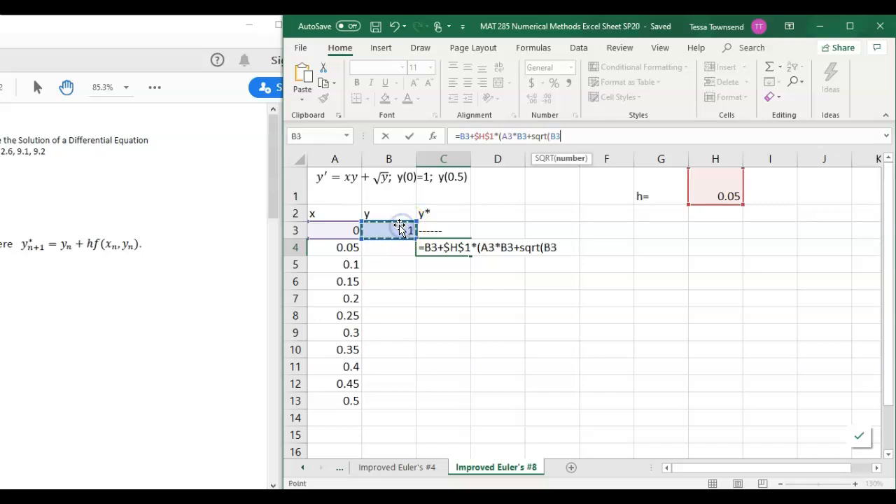
type("))")
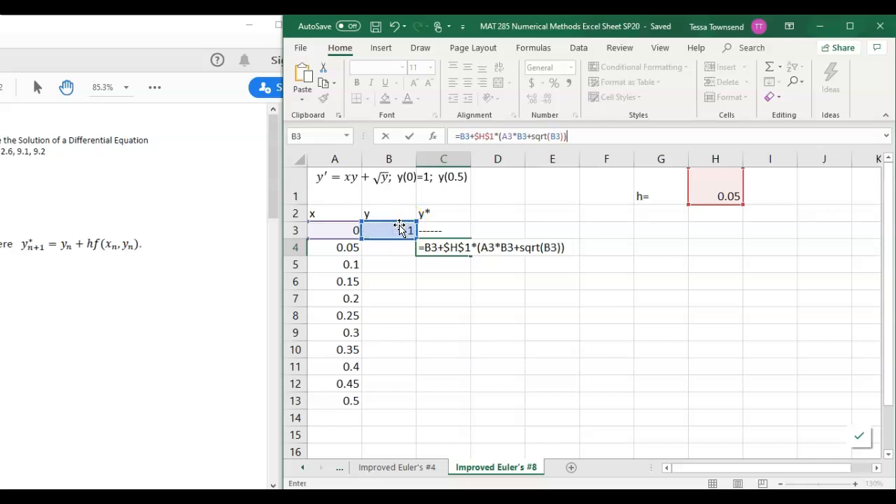
key("Return")
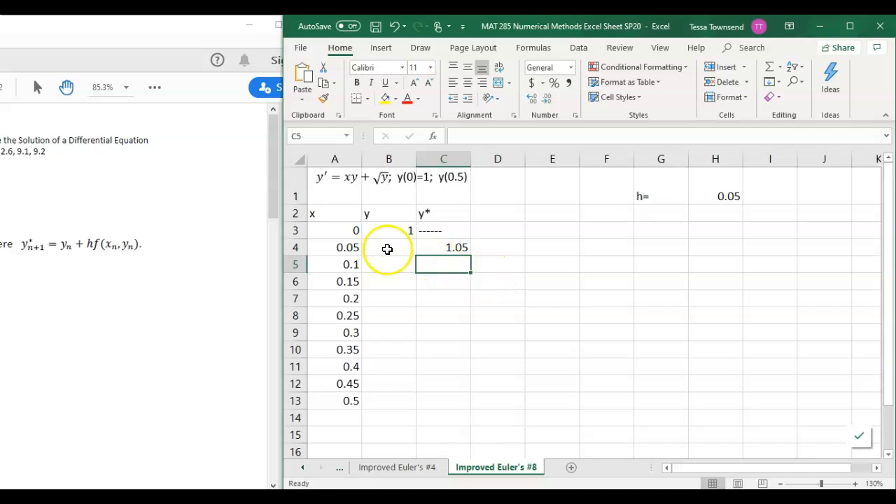
Select cell B4 and shift the PDF handout window back to show the improved Euler's formula for the next y value
left_click(390, 248)
left_click(229, 324)
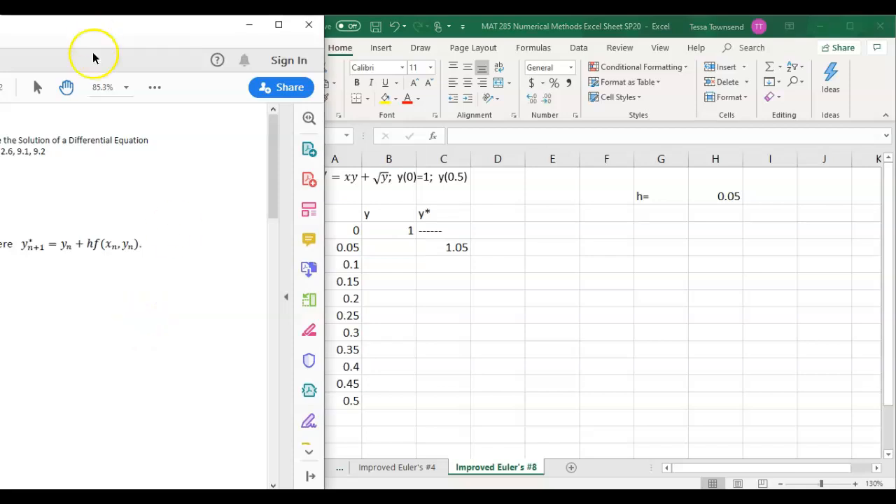
left_click_drag(91, 30, 294, 27)
left_click(619, 26)
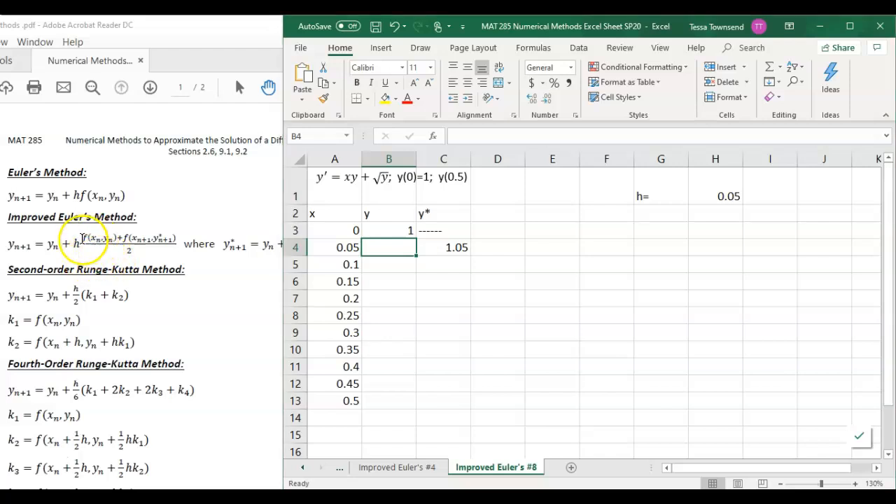
On the Snipping Tool capture, cross out the improved Euler's denominator 2, rewrite h as h/2 and put parentheses around the numerator
left_click(82, 239)
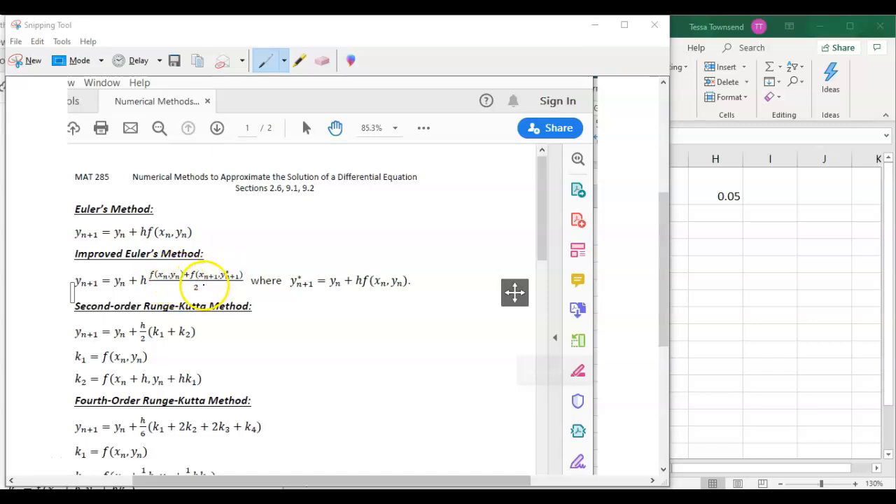
left_click(193, 285)
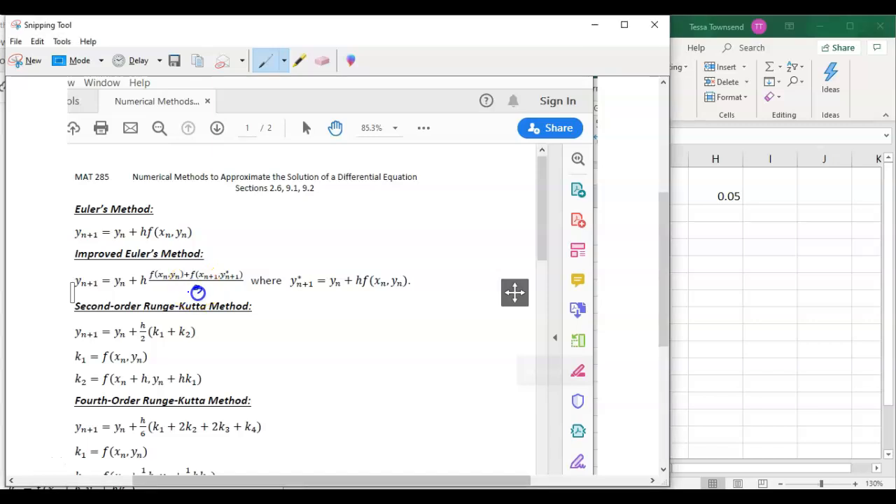
left_click(144, 289)
mouse_move(143, 288)
left_mouse_down()
mouse_move(147, 295)
mouse_move(150, 285)
left_mouse_up()
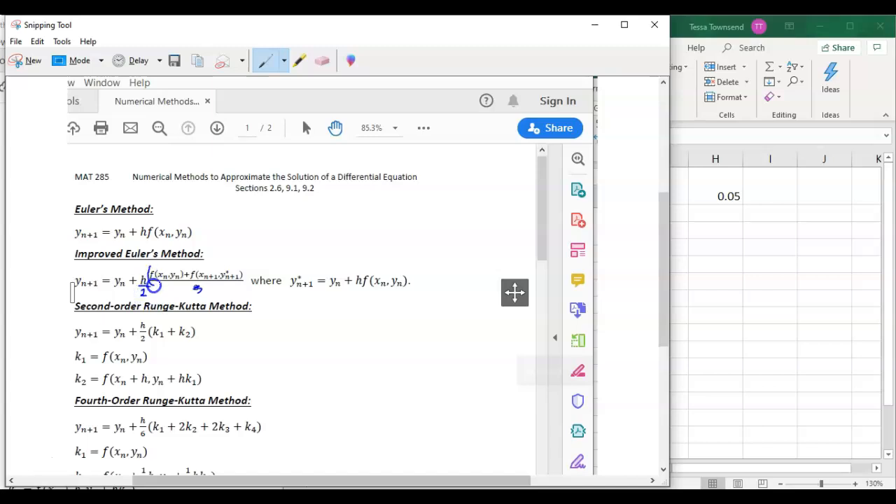
left_click_drag(239, 259, 243, 282)
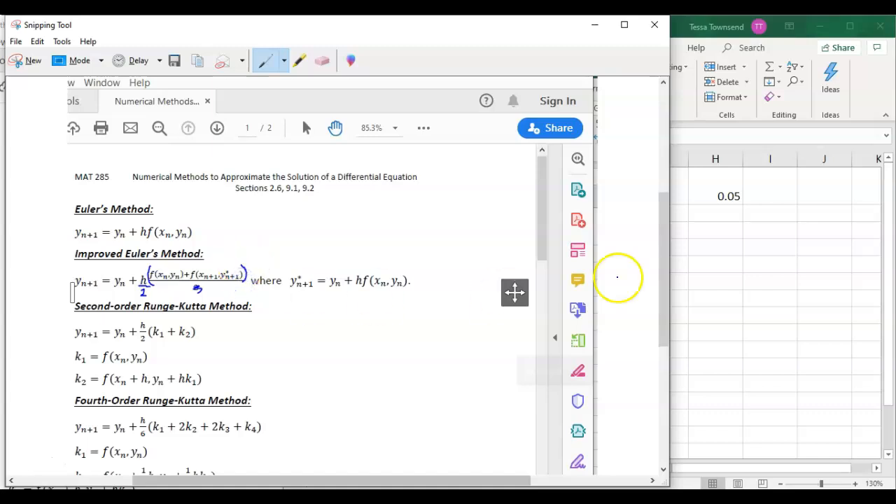
Switch back to Excel and begin the improved Euler formula in cell B4 with =B3+$H$1/2*((, keeping the h reference absolute
left_click(747, 280)
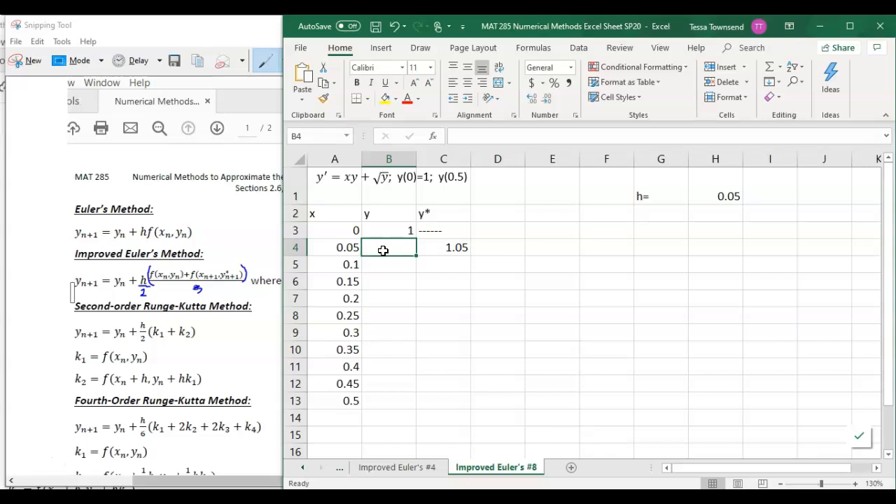
type("=")
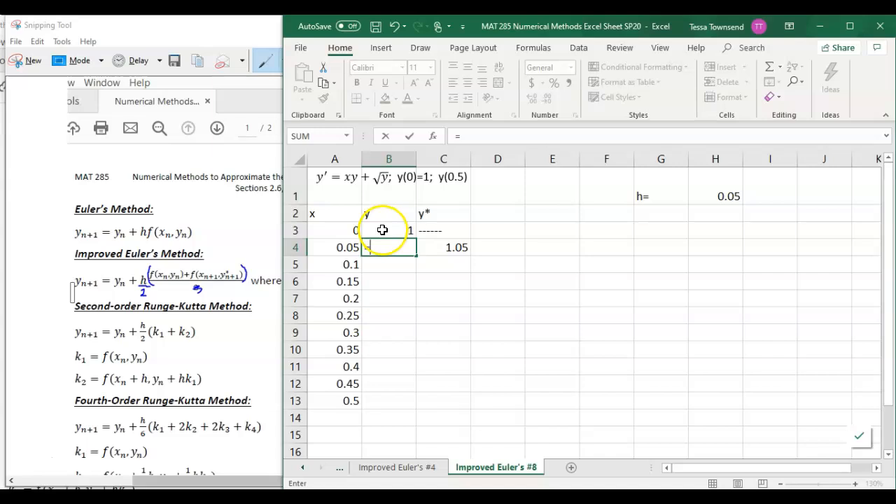
left_click(383, 230)
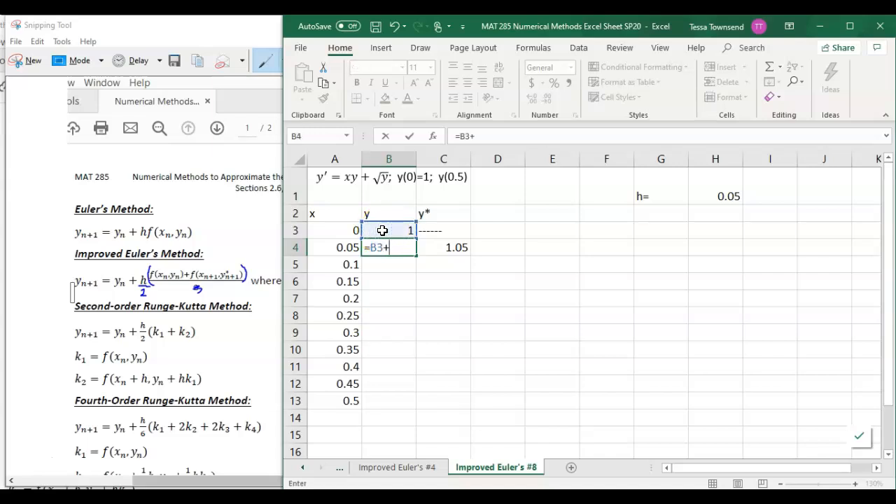
left_click(714, 190)
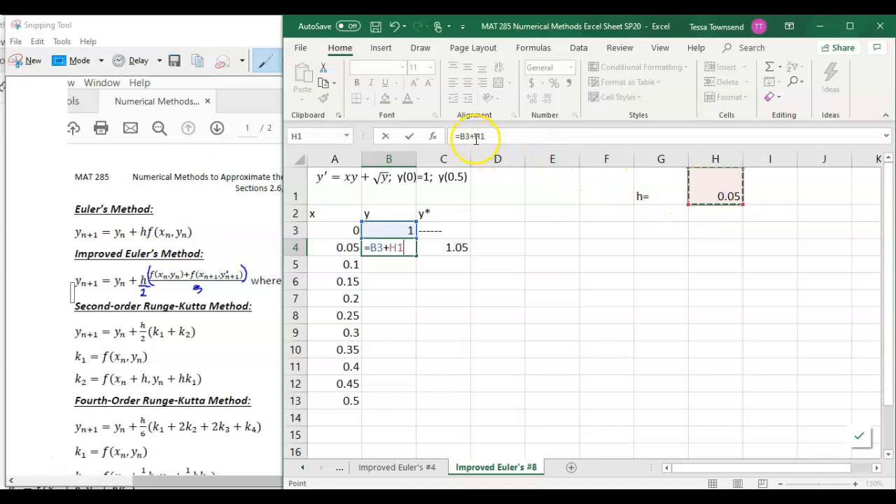
left_click(390, 245)
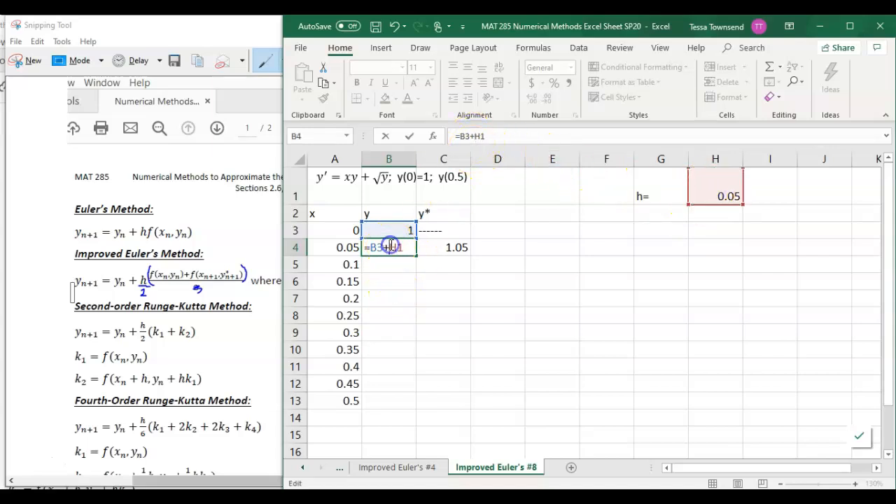
type("$H$1/2*((")
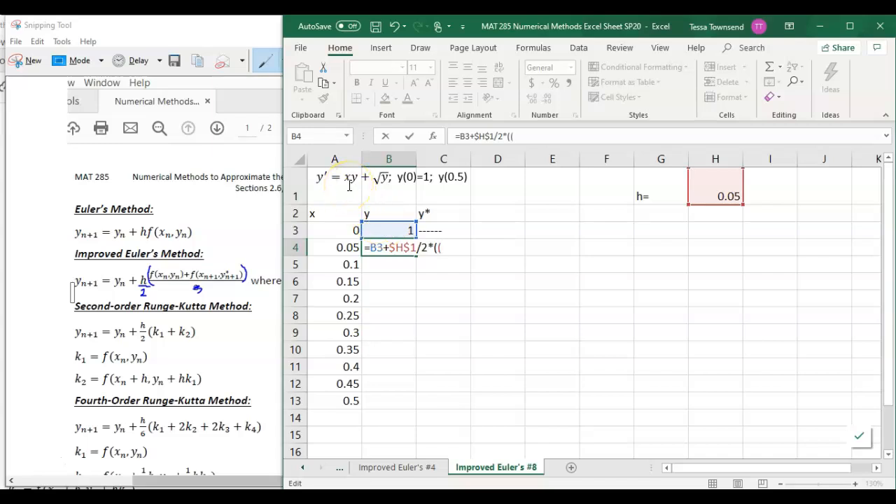
Extend the B4 formula with the slope at the current point, A3*B3+sqrt(B3)), followed by +( for the second slope
left_click(347, 233)
type("*")
left_click(394, 231)
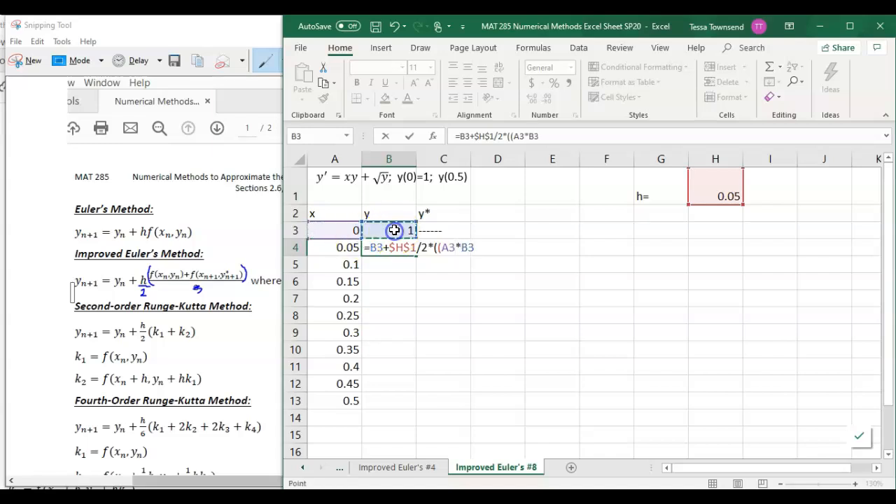
type("+sqrt")
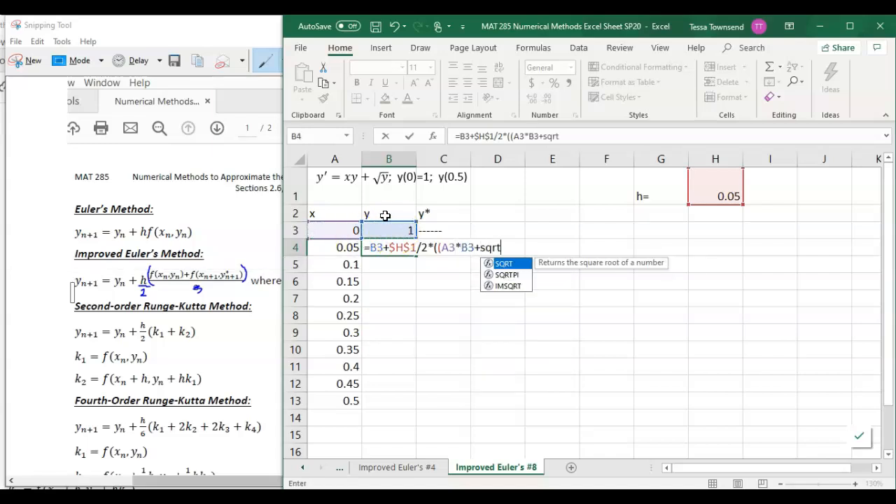
type("(")
left_click(390, 231)
type("))+(")
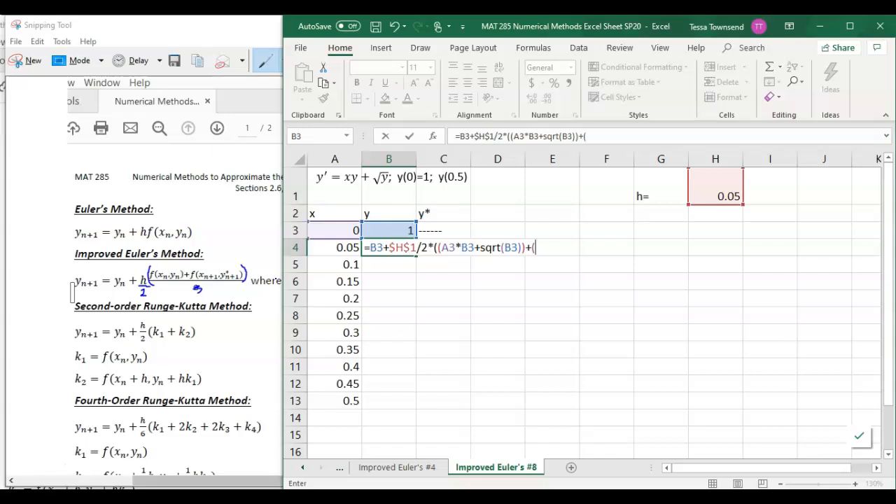
left_click(347, 229)
type("*")
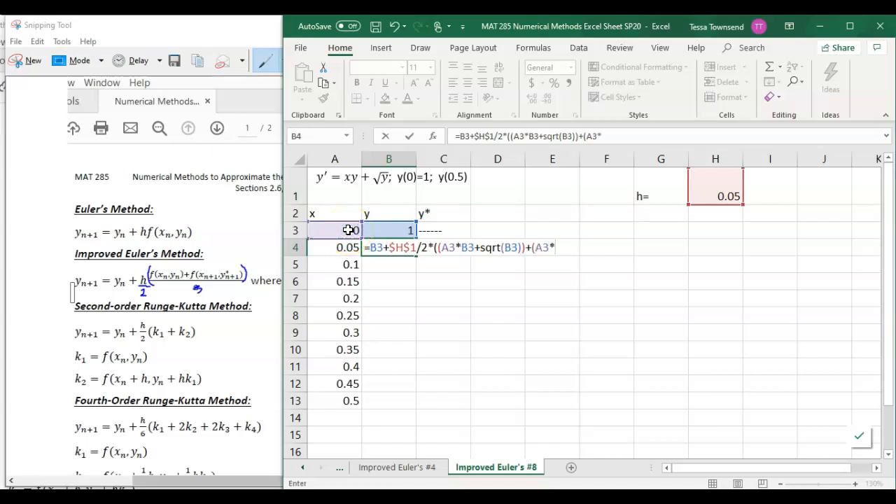
key("BackSpace")
key("BackSpace")
key("BackSpace")
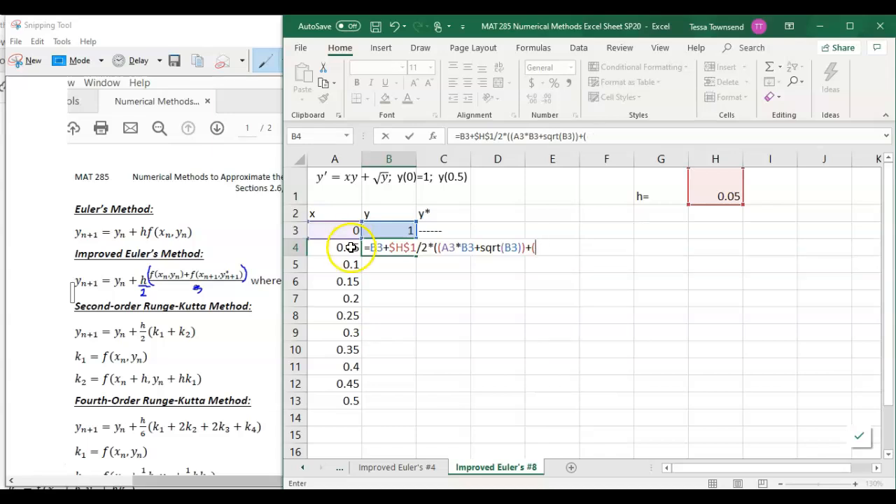
Complete the B4 formula with the slope at the predicted point, A4*C4+sqrt(C4))), and enter it
left_click(347, 248)
type("*")
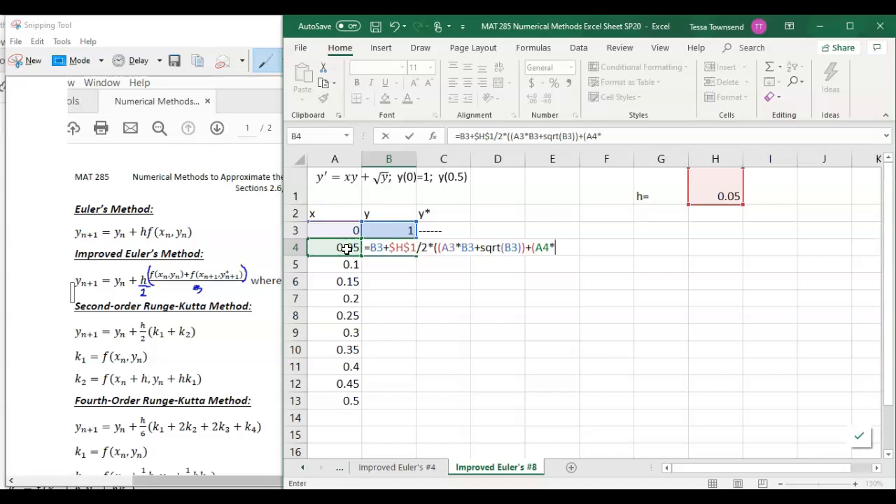
key("Right")
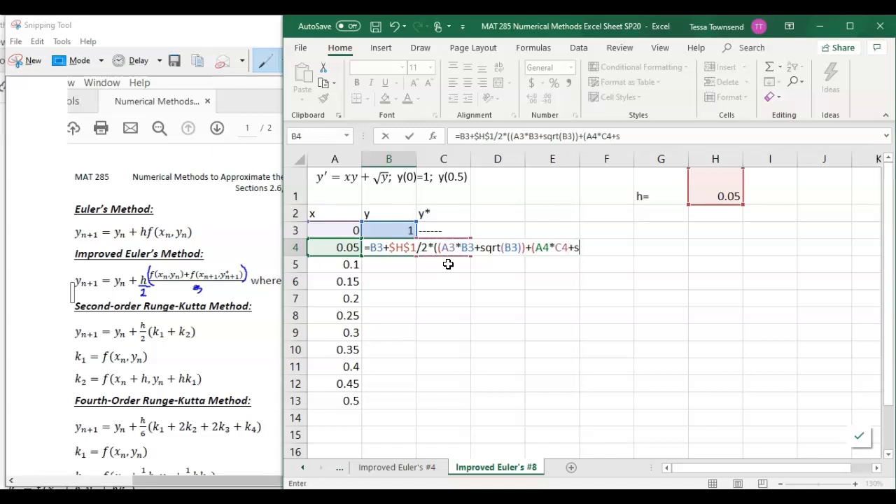
type("qrt(")
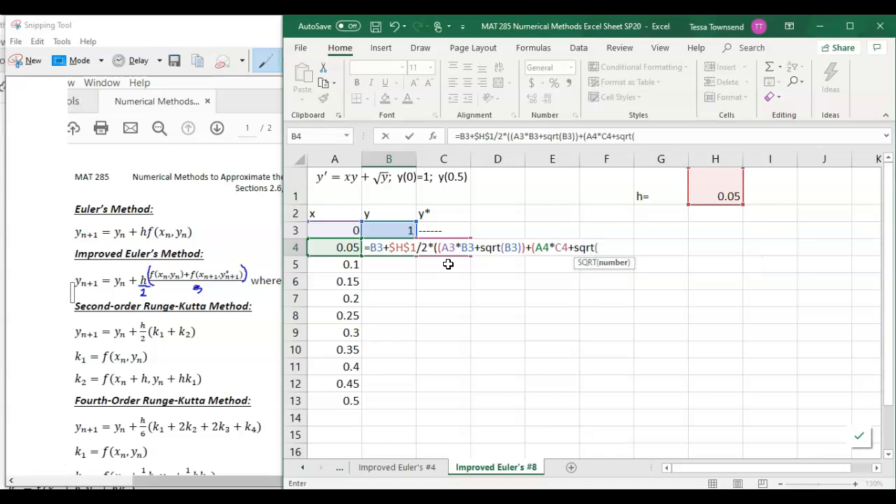
key("Left")
key("Right")
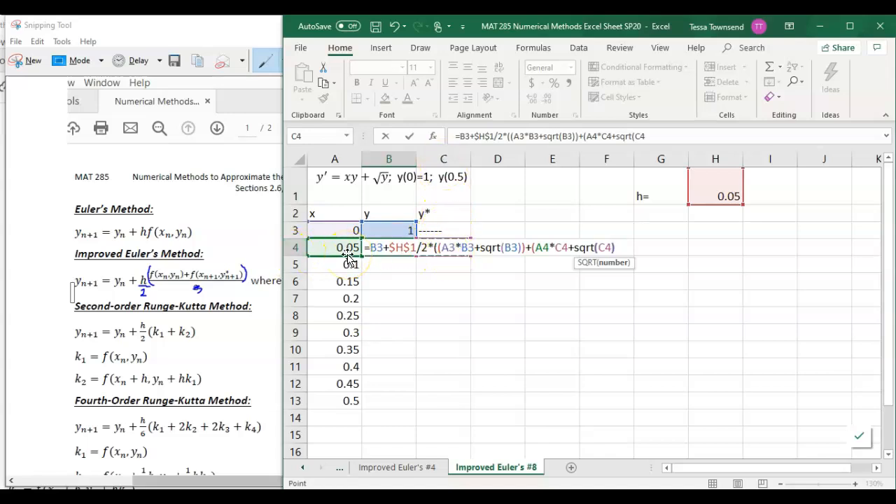
type(")")
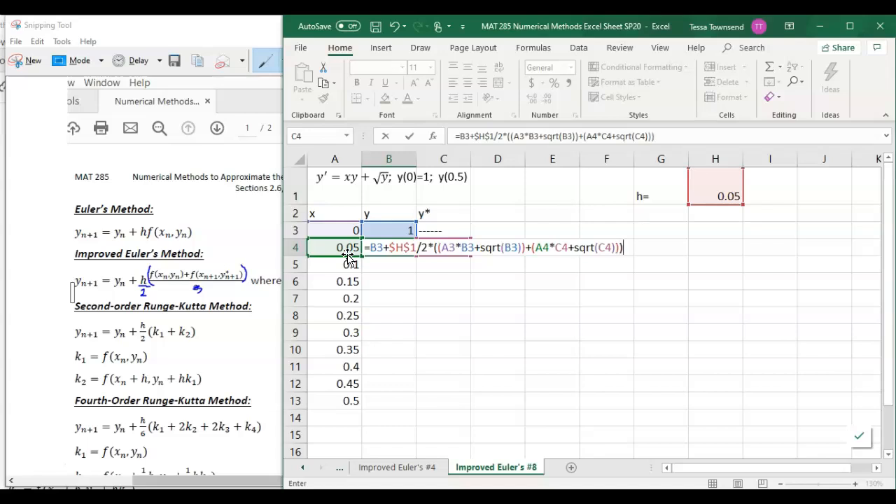
key("Return")
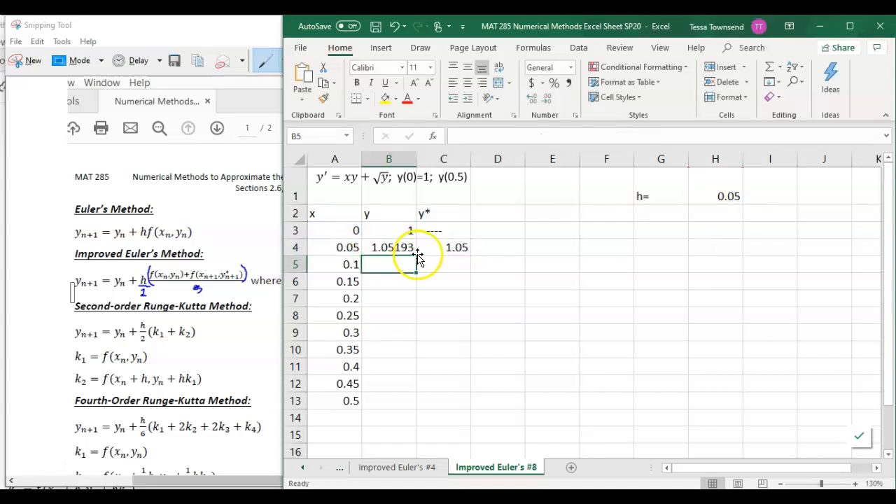
Fill the y* formula from C4 down to C13 and the y formula from B4 down to B13
left_click(459, 247)
left_click_drag(471, 256, 473, 413)
left_click(402, 248)
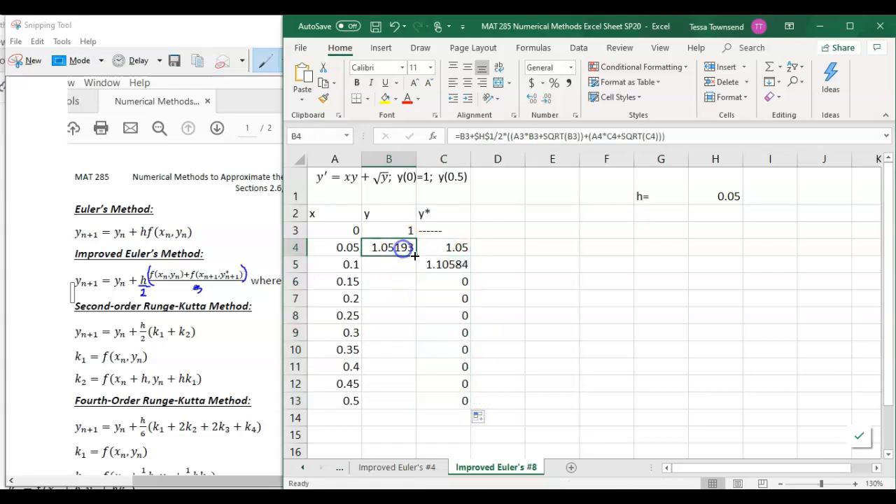
left_click_drag(415, 256, 406, 410)
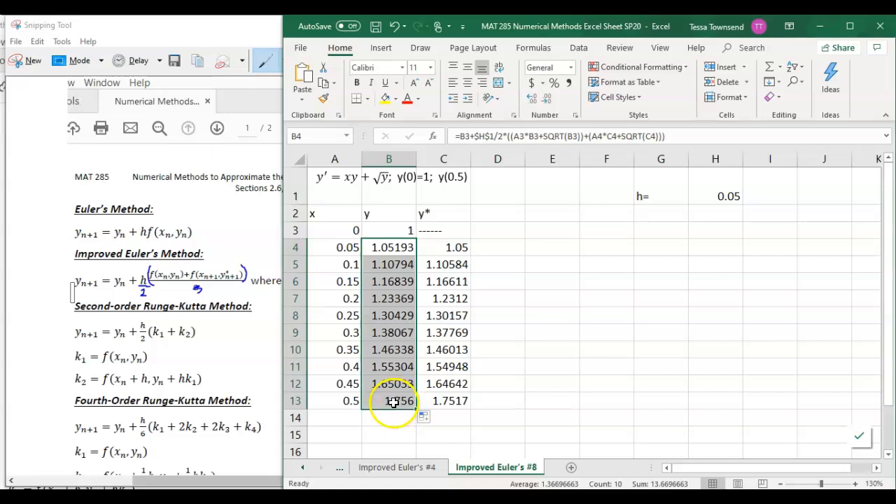
Select cell B13 and widen column B so the y values show more decimal places
left_click(393, 401)
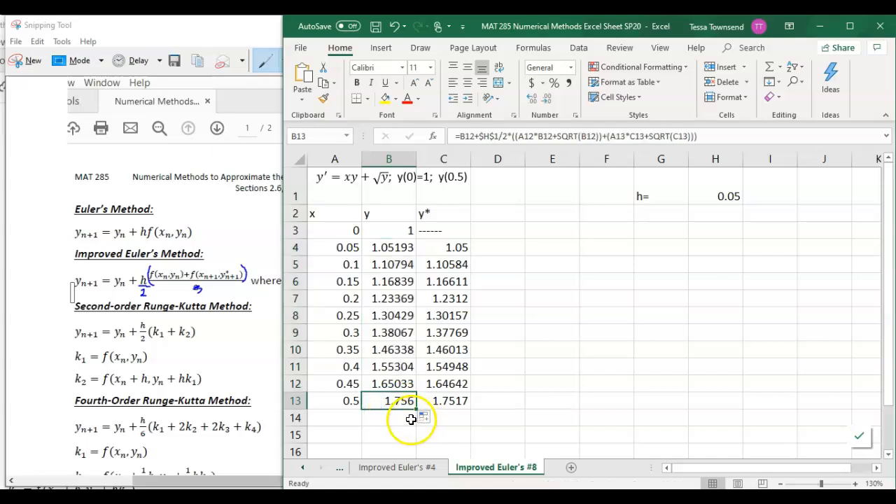
left_click_drag(416, 160, 462, 159)
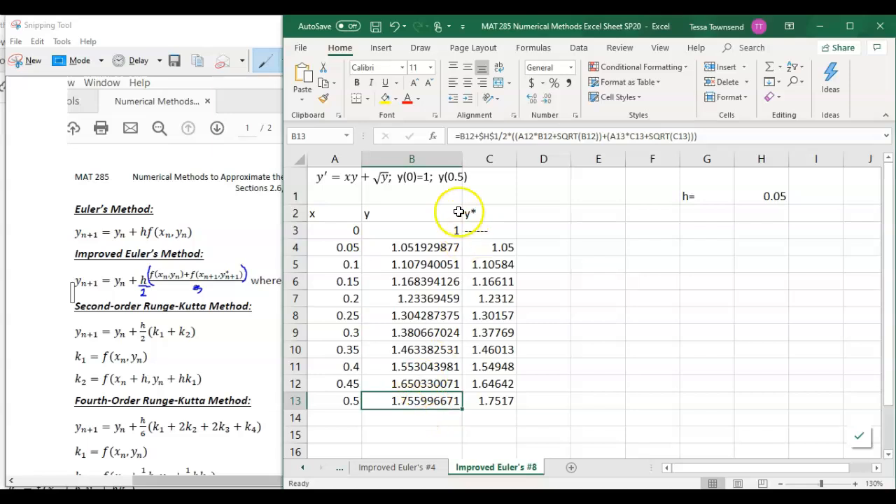
left_click_drag(462, 160, 486, 160)
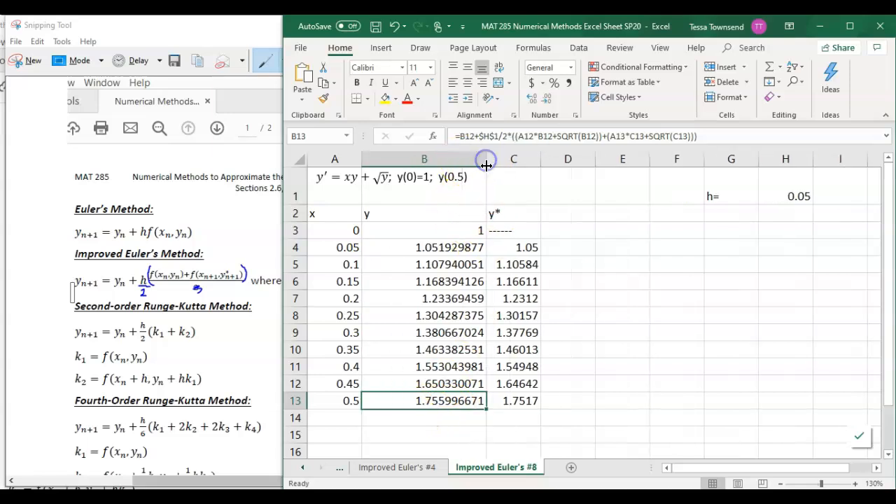
Preview cell B13 in the Number format with 30 decimal places, and discard the format change
right_click(440, 402)
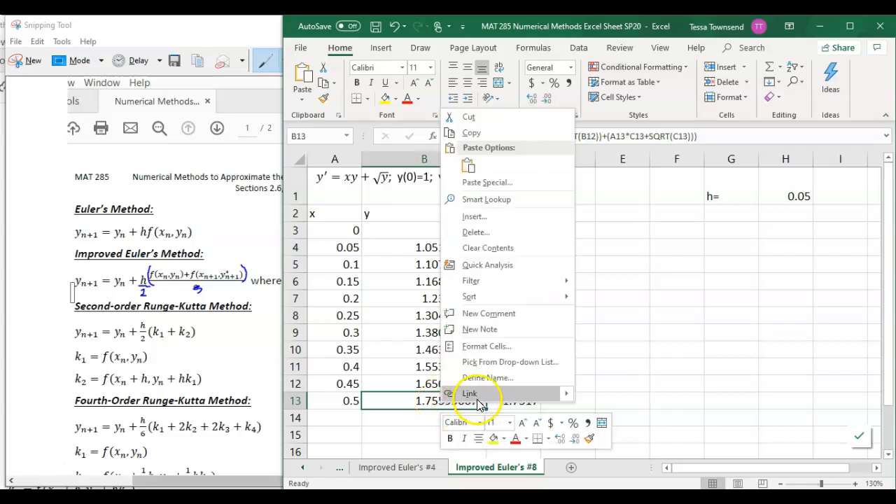
left_click(488, 347)
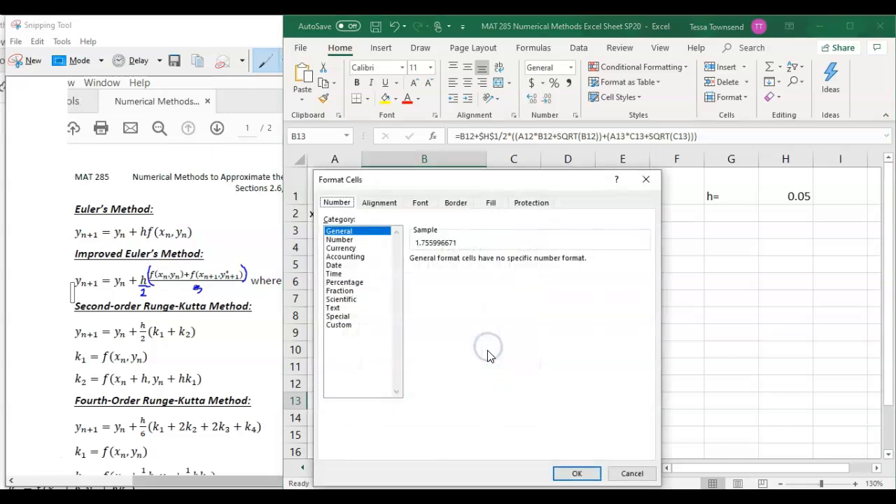
left_click(340, 240)
left_click_drag(488, 259, 423, 265)
type("30")
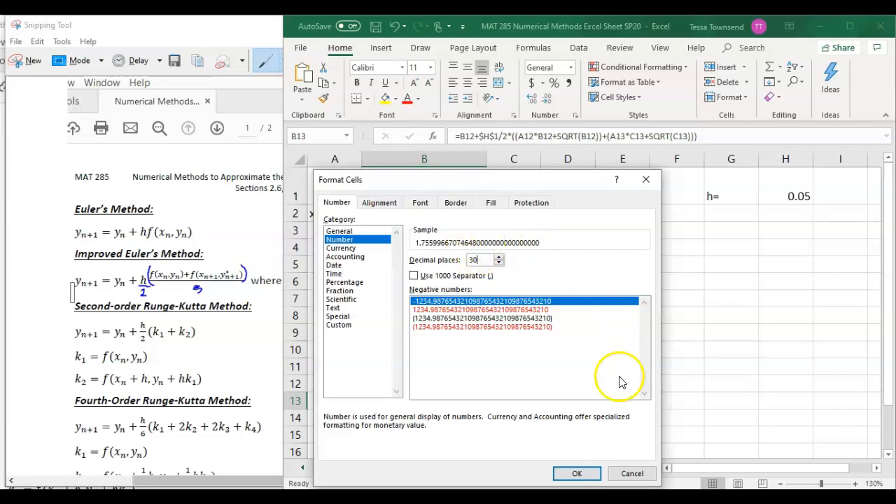
left_click(632, 473)
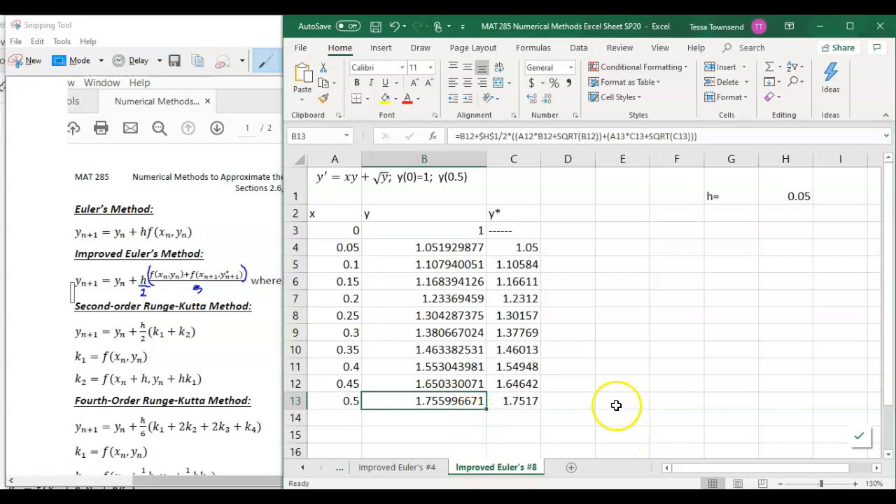
Save the workbook and record the result y(0.5)=1.755997 in cell G3
left_click(375, 28)
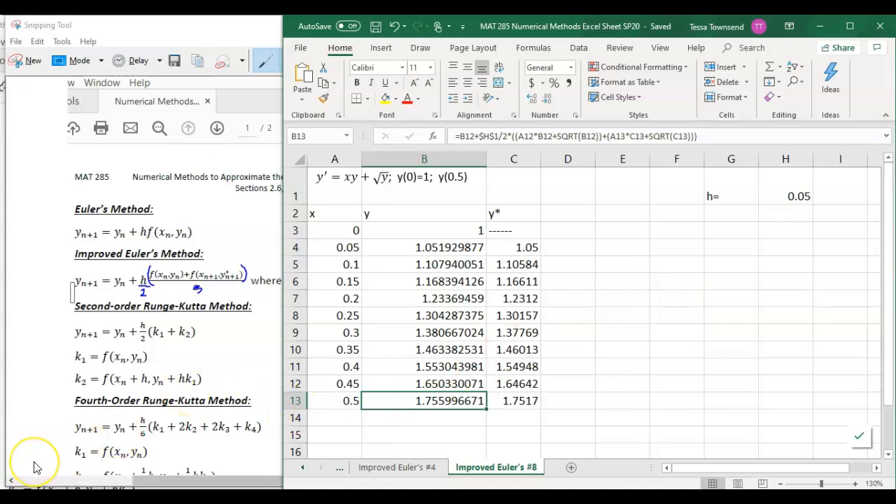
left_click(719, 228)
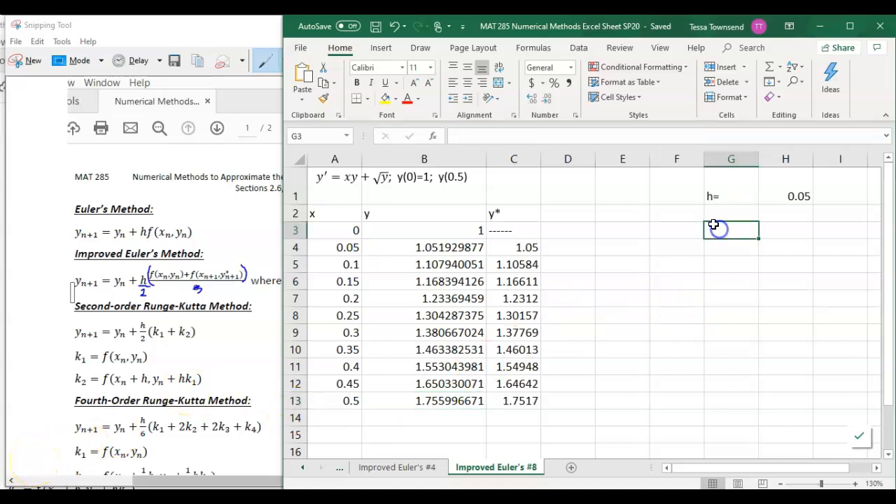
type("y(0.5)=1.")
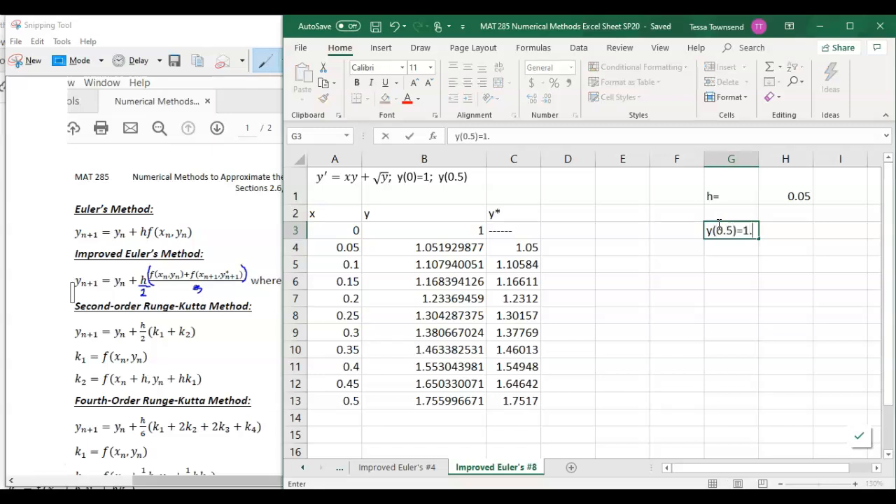
type("755997")
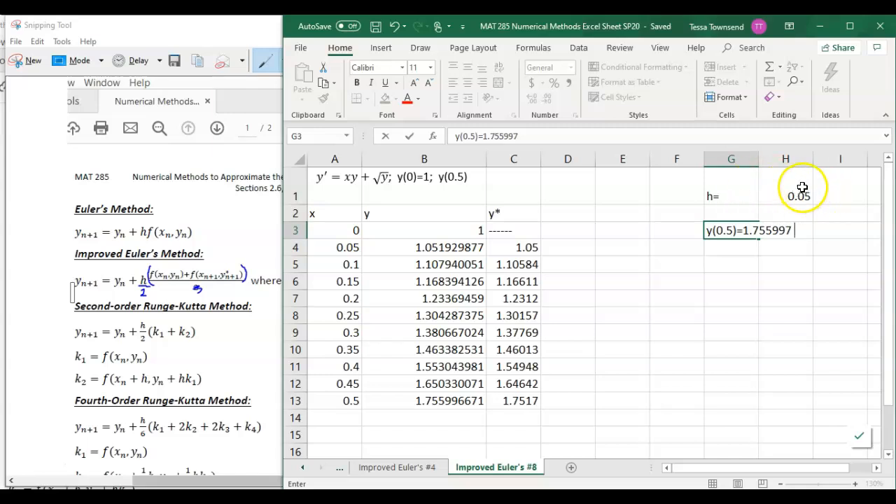
key("Return")
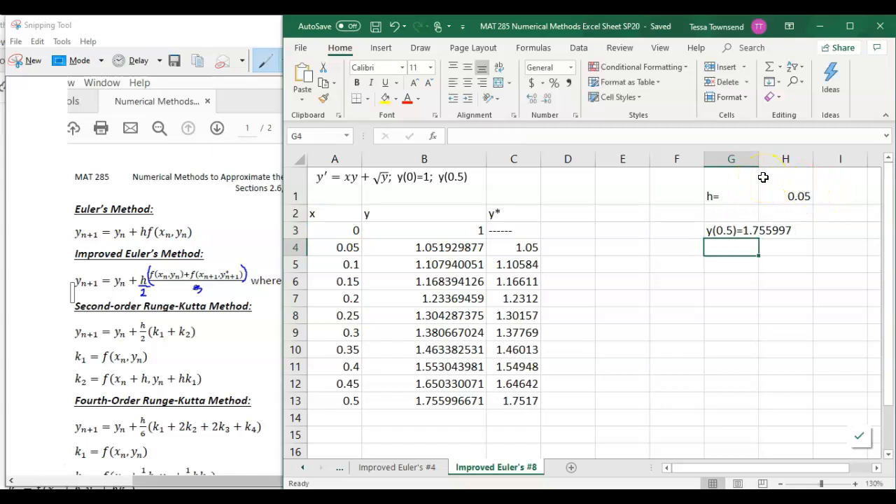
left_click(455, 404)
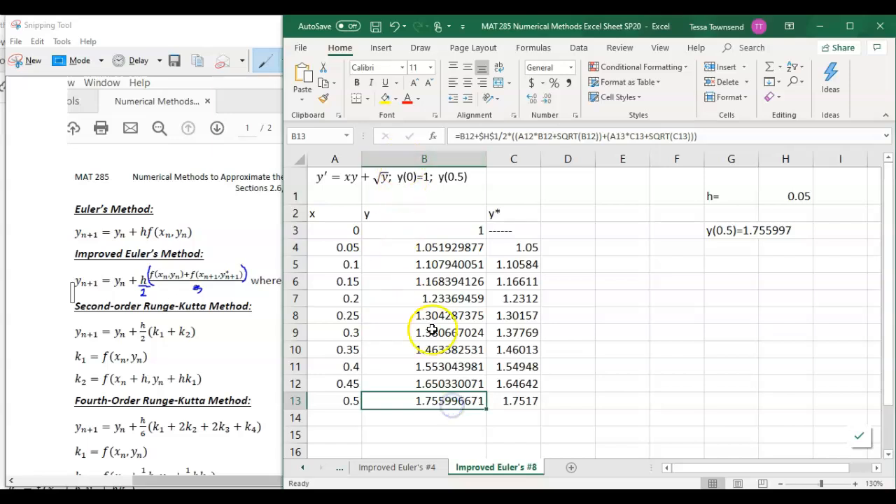